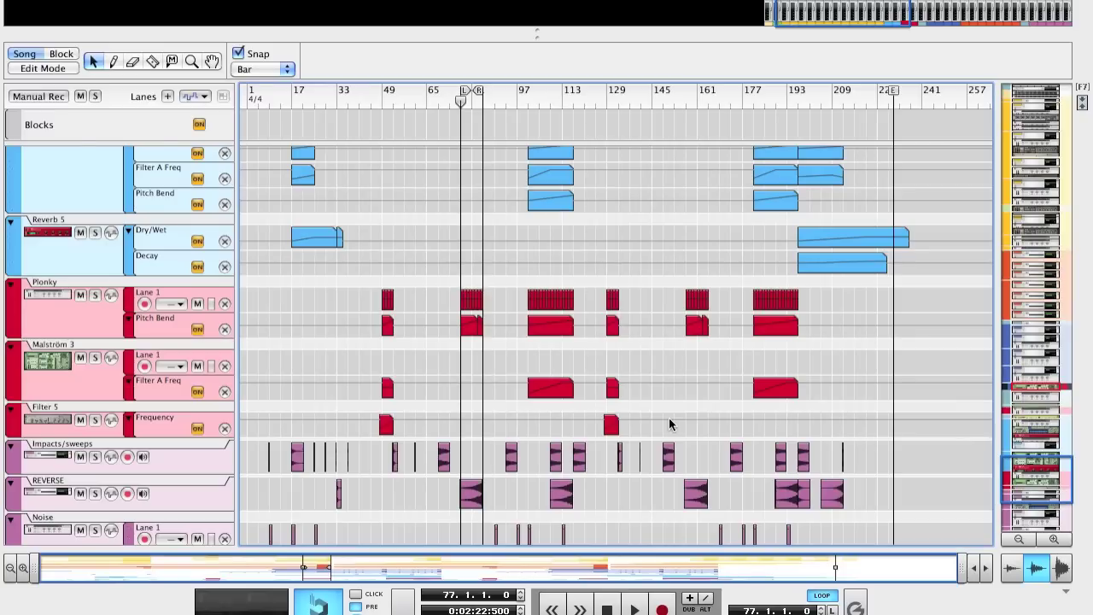
Step: Play the looped section, solo the Plonky and Malström 3 tracks, and play the loop again
key("space")
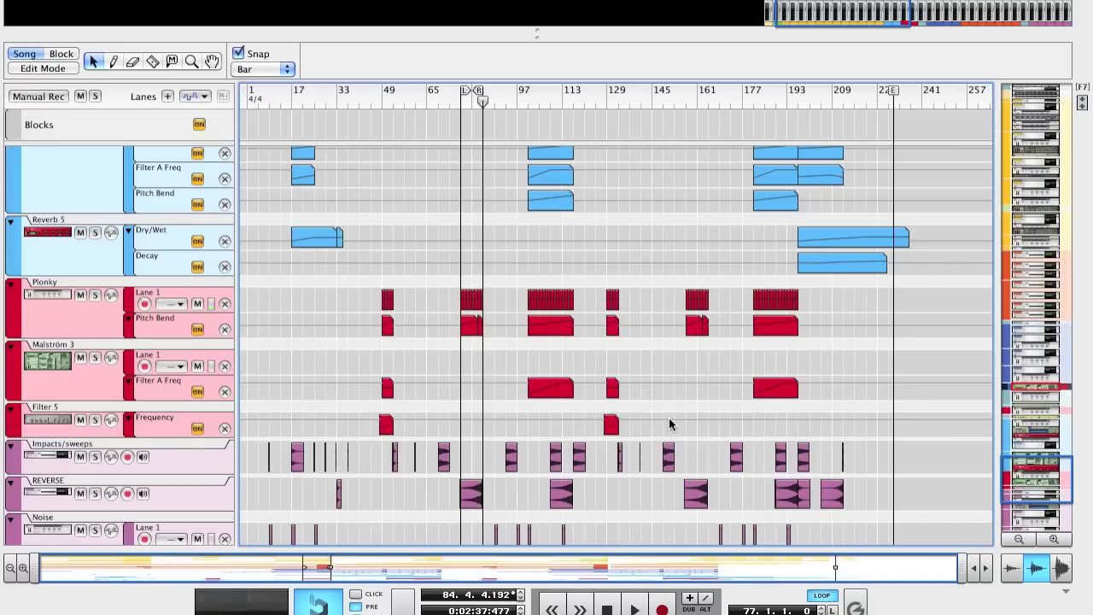
left_click(95, 295)
left_click(96, 358)
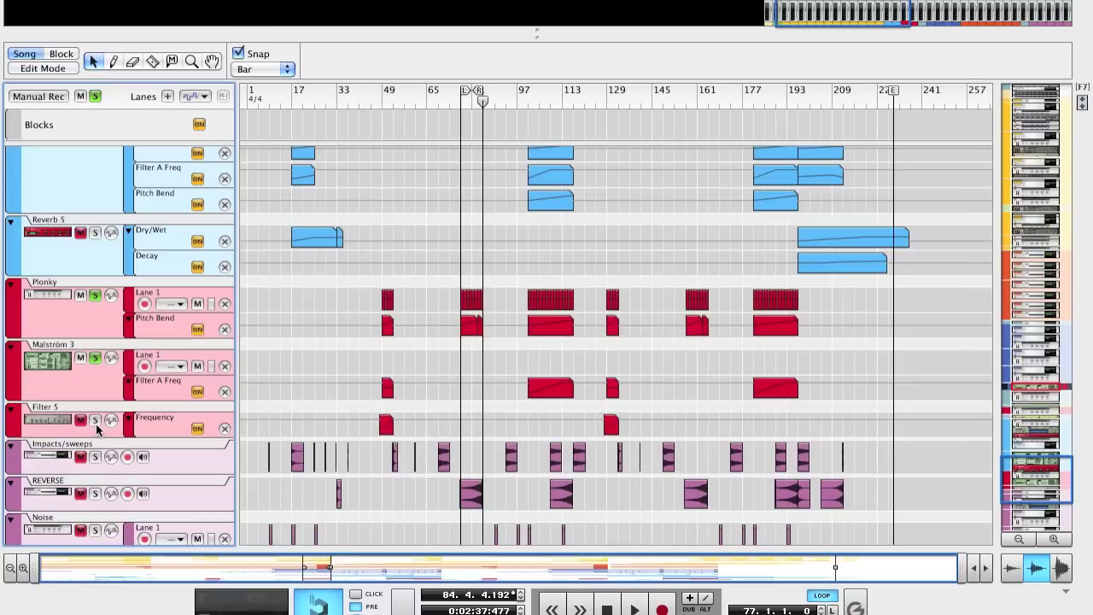
key("space")
Step: Create a new Combinator below Plonky in the rack and add a Malström Graintable Synthesizer inside it
key("F6")
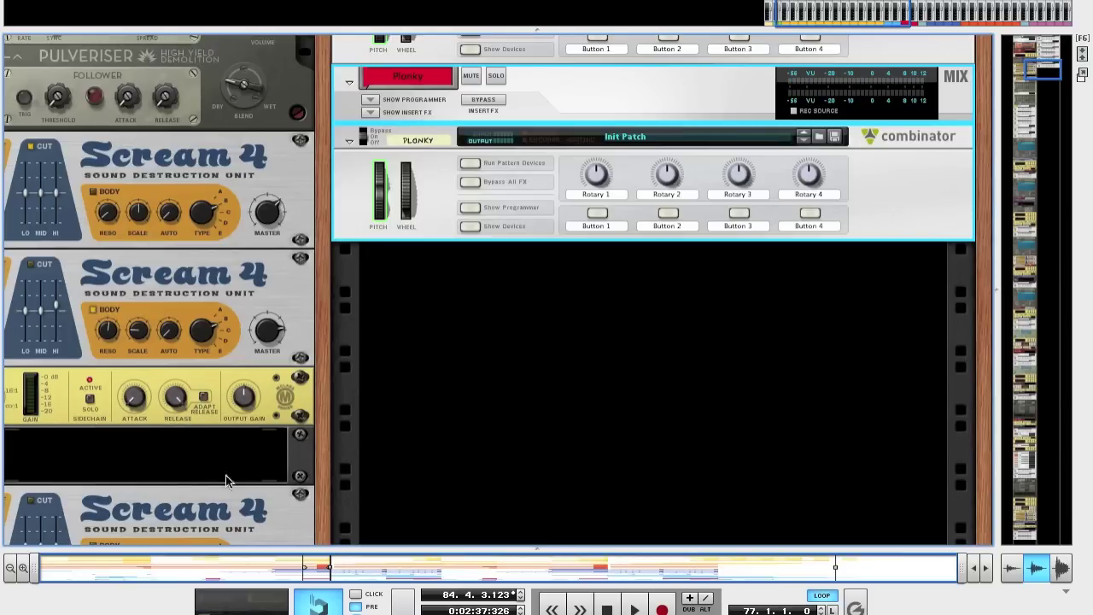
right_click(437, 471)
mouse_move(529, 598)
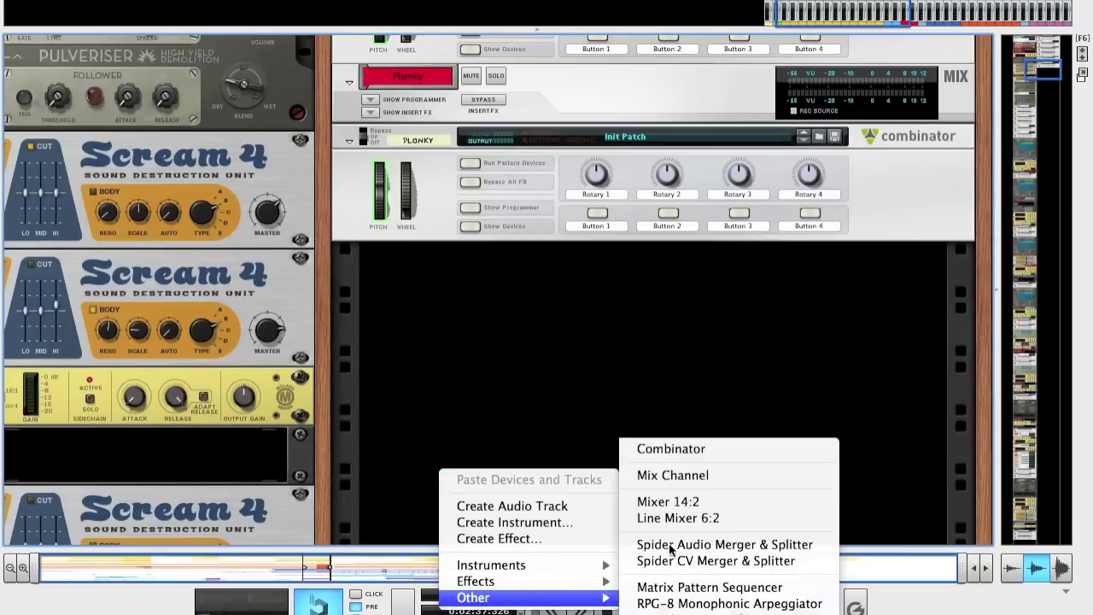
left_click(699, 448)
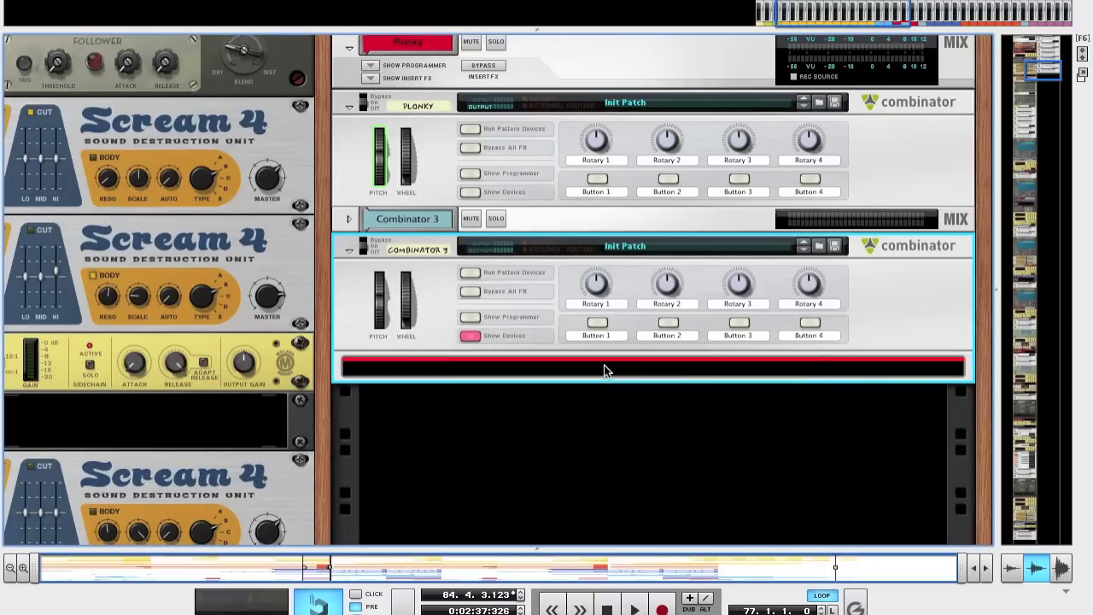
right_click(604, 365)
mouse_move(660, 311)
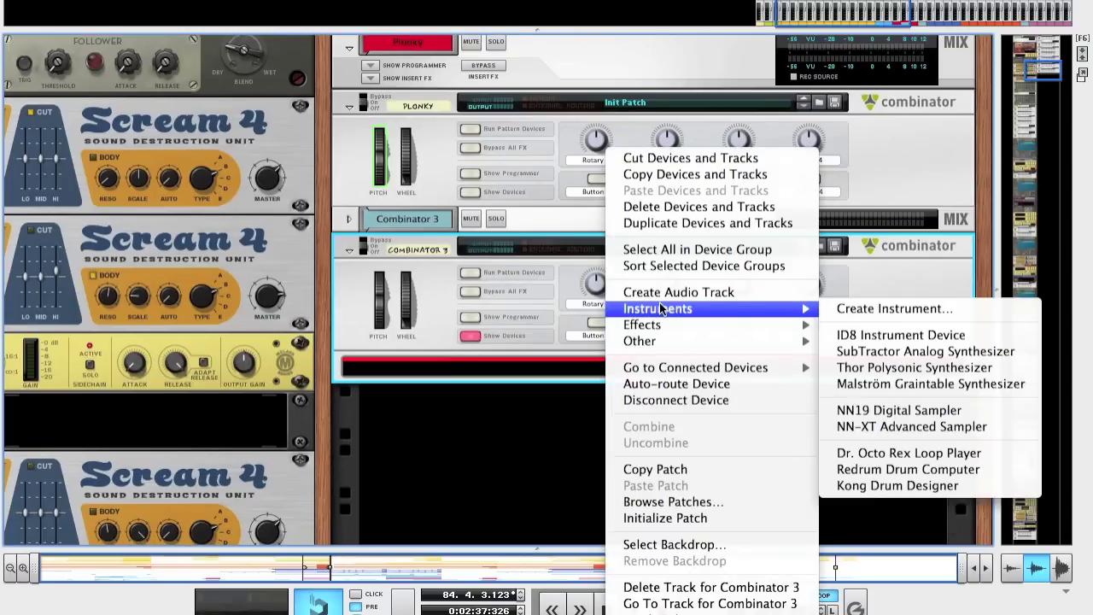
left_click(906, 380)
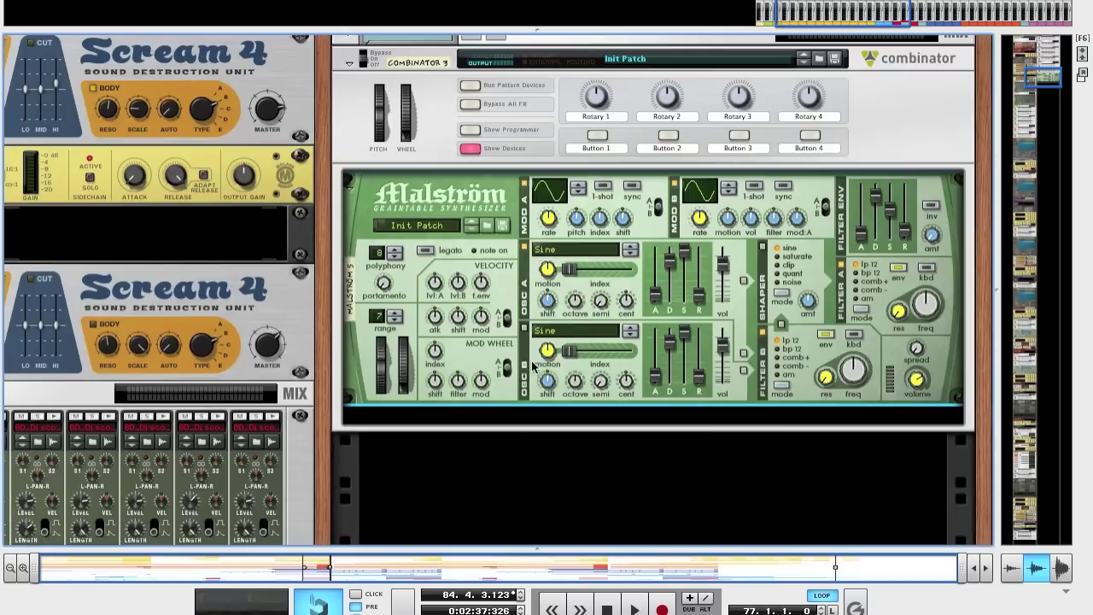
Step: Set the new Malström's oscillator A to Wave: PWM and raise its motion, decay and release slightly
left_click(595, 252)
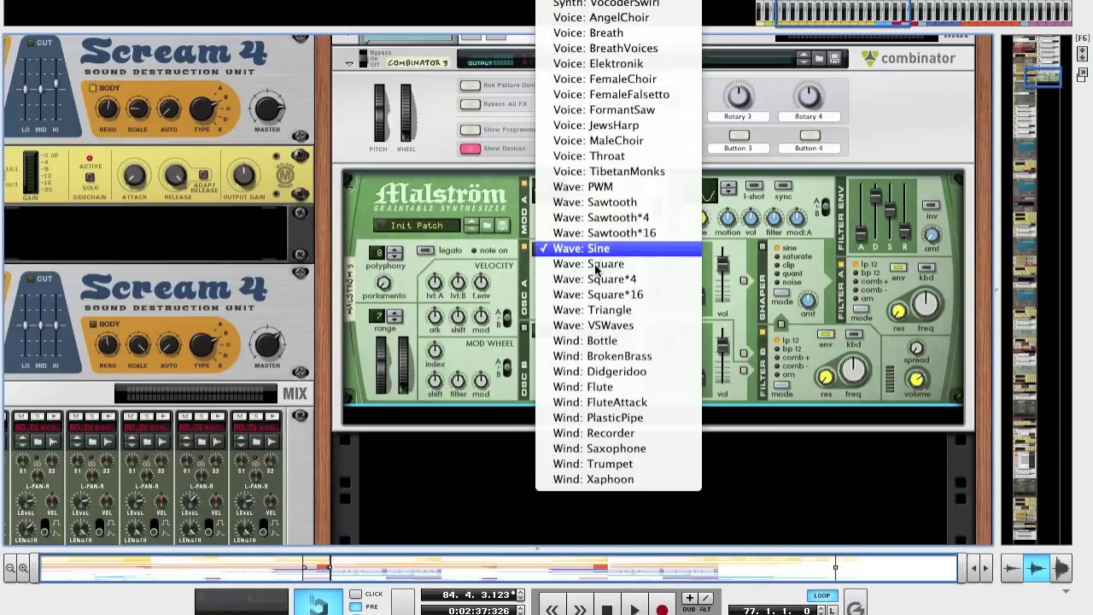
left_click(611, 192)
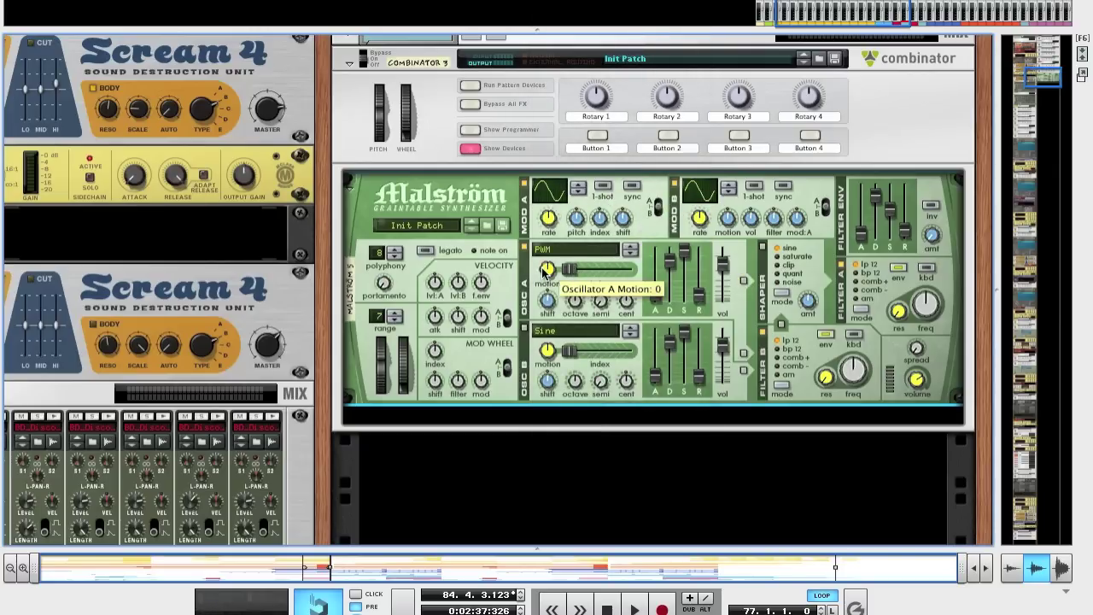
left_click_drag(544, 270, 544, 264)
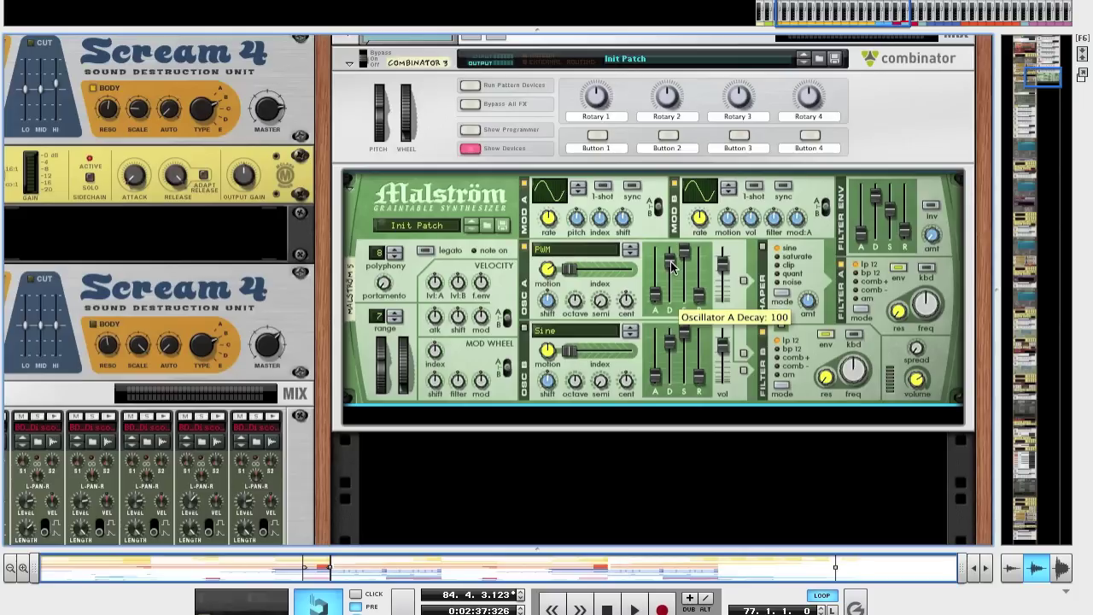
left_click_drag(672, 267, 671, 253)
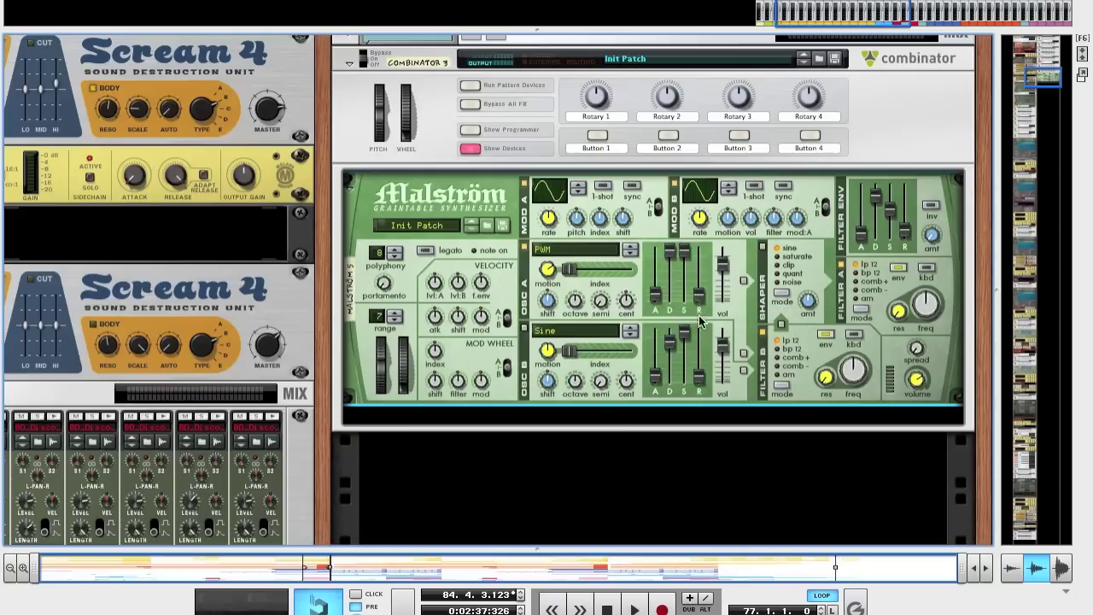
left_click_drag(699, 294, 699, 286)
Step: Give Modulator A a falling ramp waveform, lower its rate slightly and raise its modulation of pitch
left_click(578, 188)
left_click(578, 188)
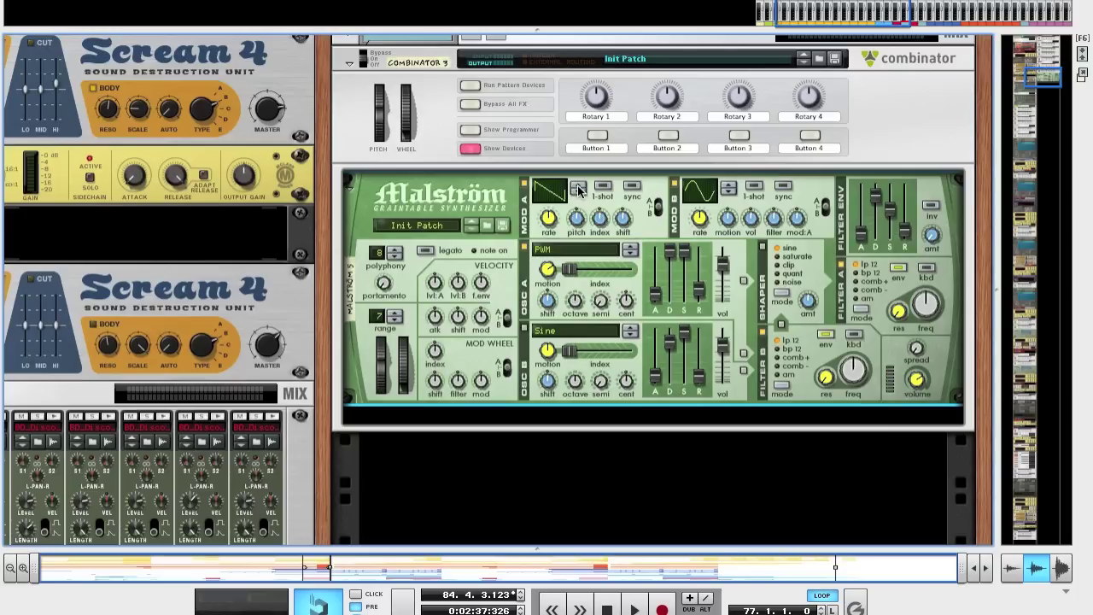
left_click(579, 186)
left_click(578, 193)
left_click_drag(552, 219, 554, 227)
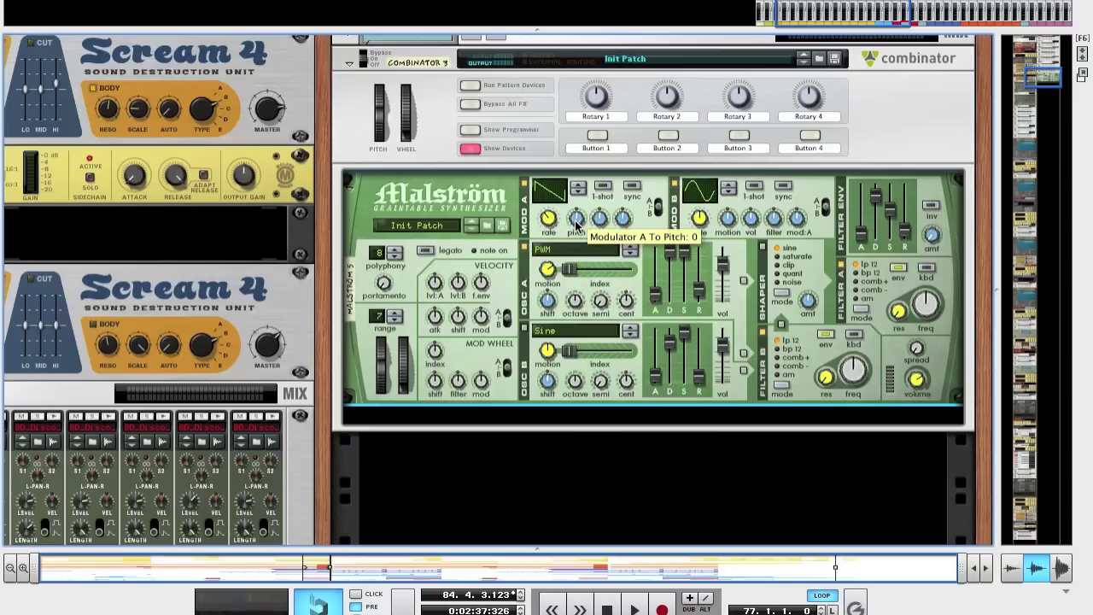
left_click_drag(576, 221, 577, 206)
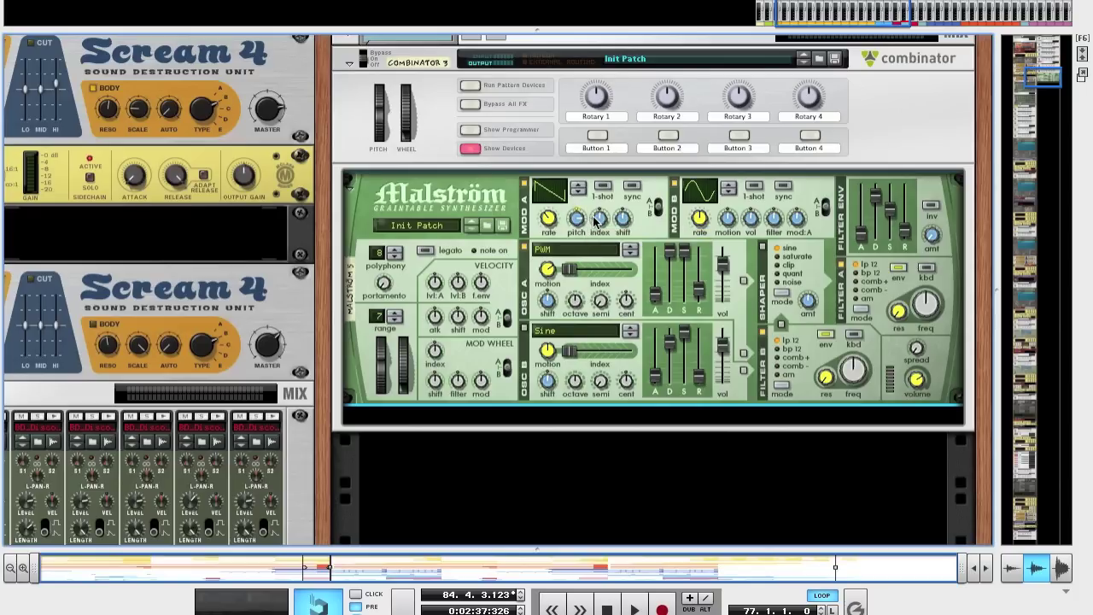
left_click_drag(600, 220, 601, 220)
Step: Raise Filter A's frequency to maximum and audition the sound with the on-screen piano keys
left_click_drag(926, 318, 917, 269)
key("F4")
key("d")
key("j")
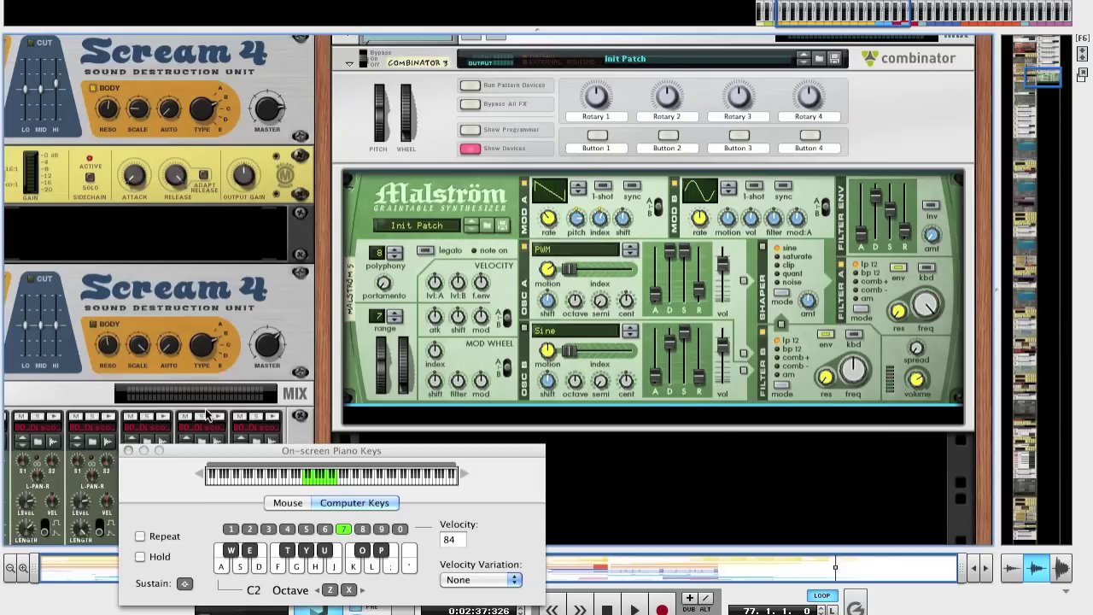
left_click(127, 451)
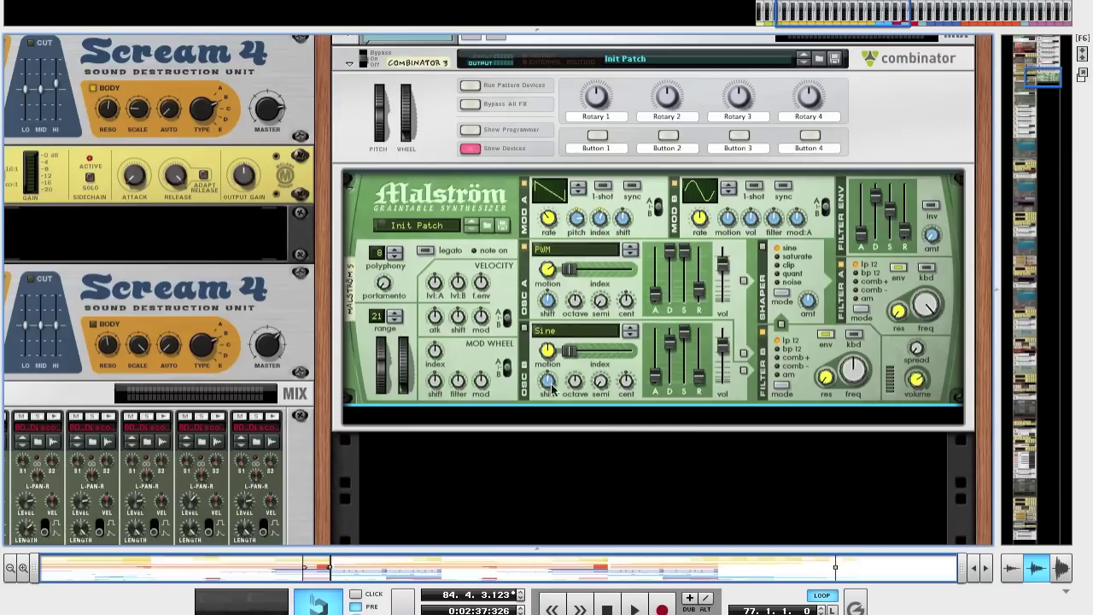
Step: Add an MClass Compressor after the Malström inside the Combinator
right_click(527, 386)
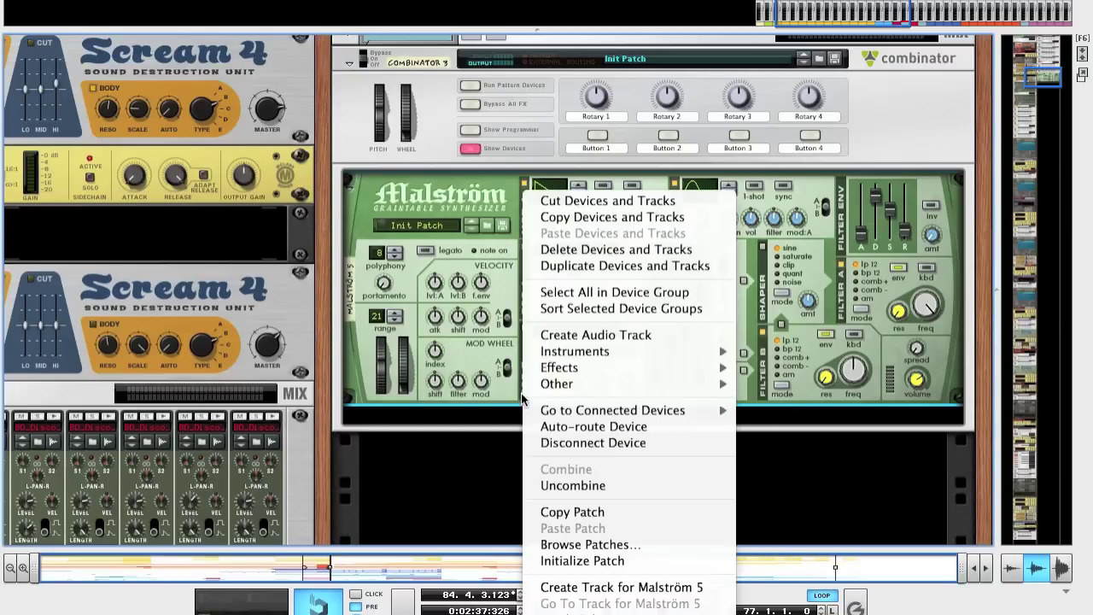
mouse_move(575, 376)
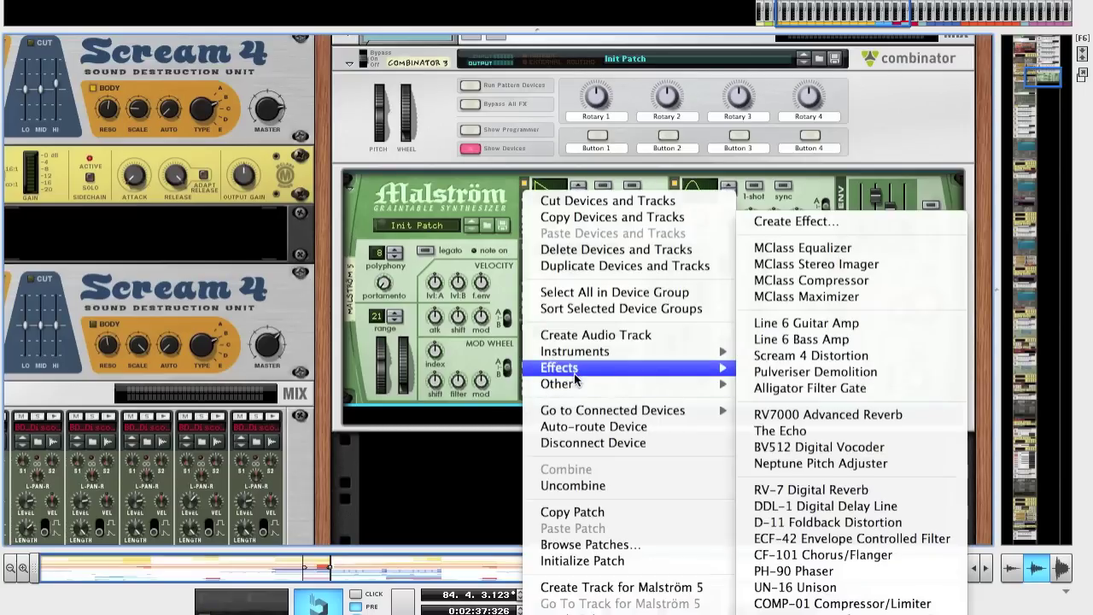
left_click(832, 281)
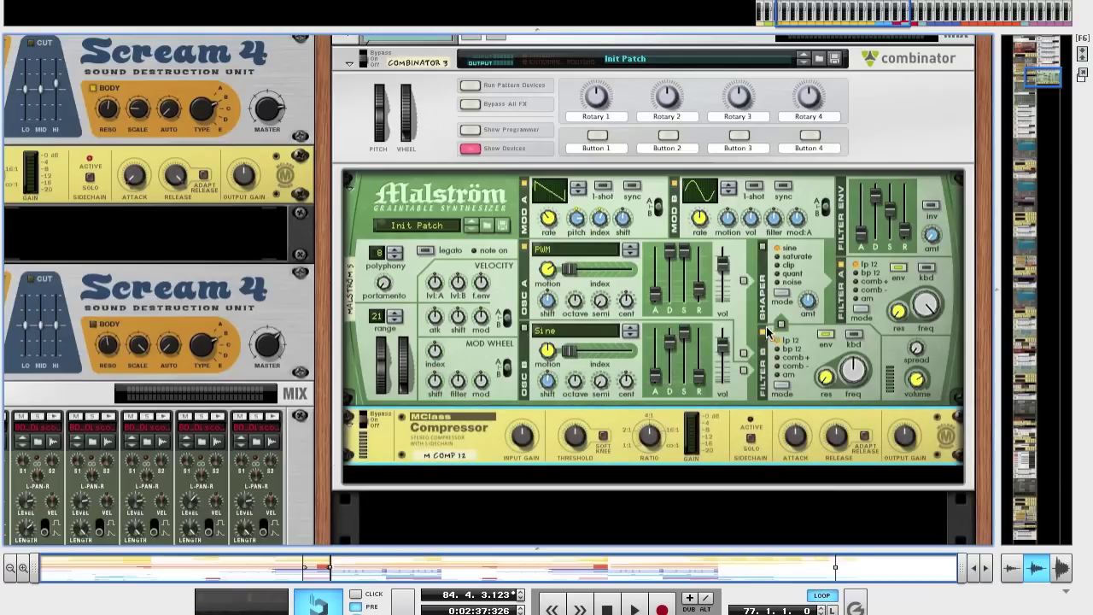
Step: Adjust the compressor with full input gain, slightly higher threshold, minimum attack, slightly shorter release and 1.9 dB output gain
left_click_drag(524, 437, 524, 415)
mouse_move(575, 436)
left_click_drag(575, 435, 576, 429)
mouse_move(649, 435)
left_click_drag(648, 429, 648, 429)
mouse_move(794, 437)
left_click_drag(793, 438, 804, 503)
left_click_drag(834, 439, 835, 445)
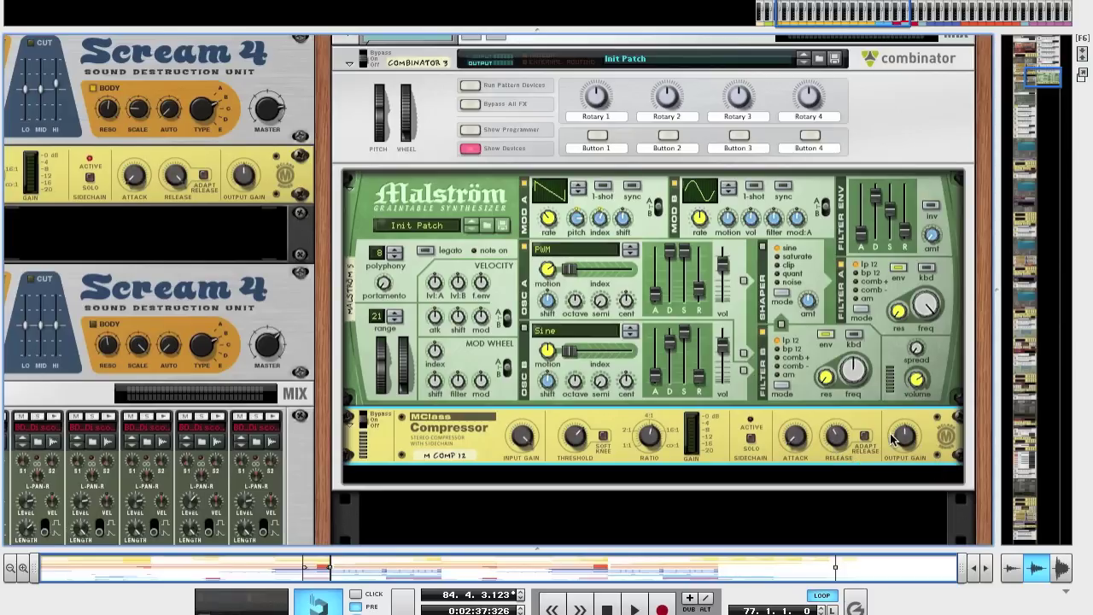
left_click_drag(902, 437, 902, 434)
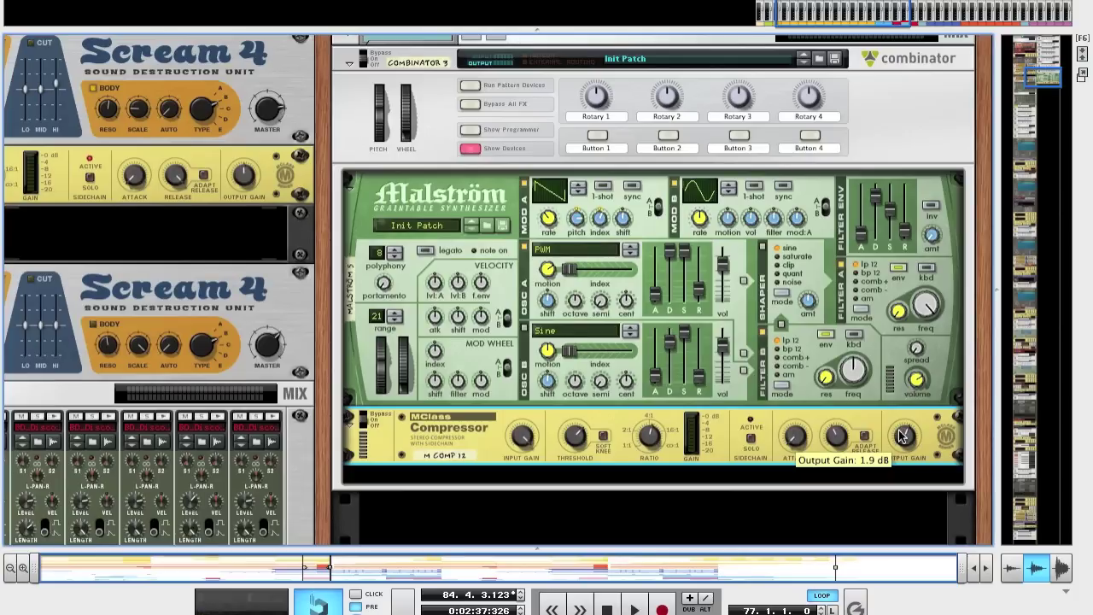
Step: Add an MClass Maximizer after the compressor with 2.6 dB input gain, Mid attack and 1.1 dB output gain
right_click(466, 446)
mouse_move(517, 444)
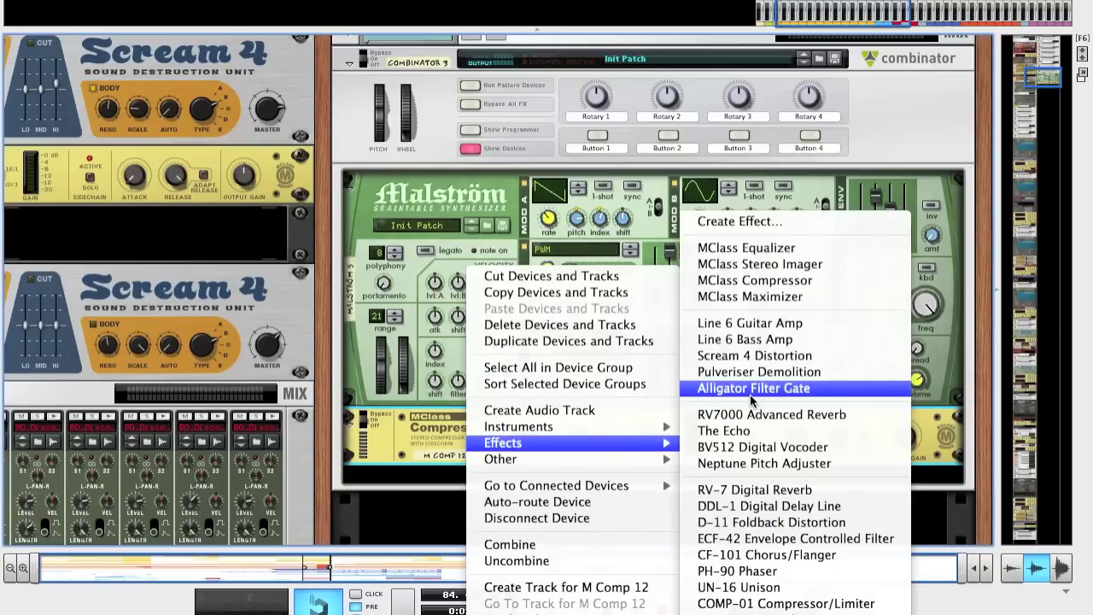
left_click(754, 304)
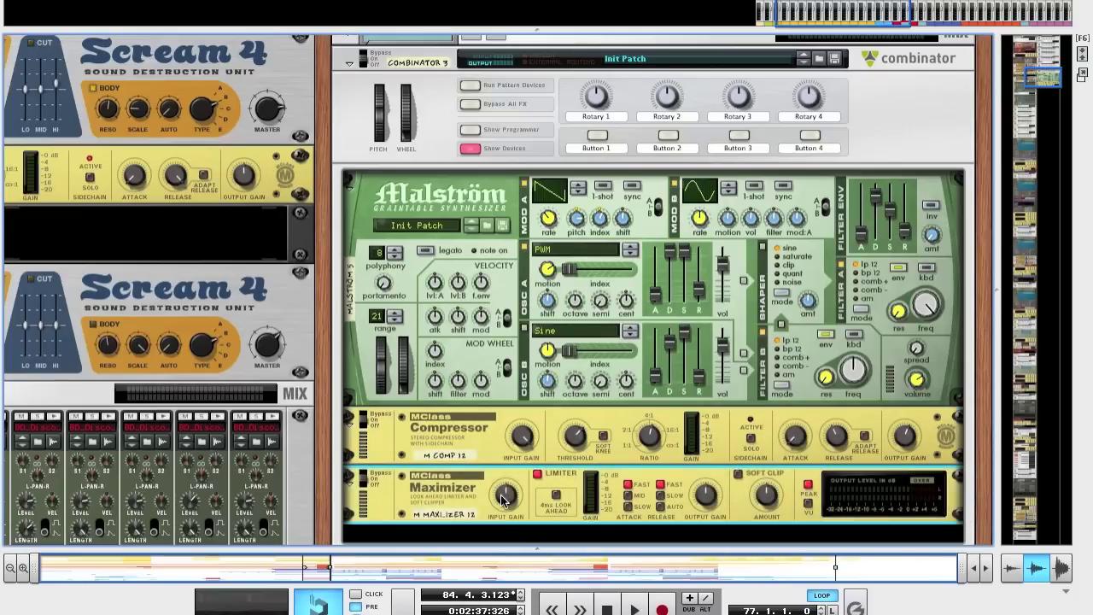
left_click_drag(504, 498, 505, 495)
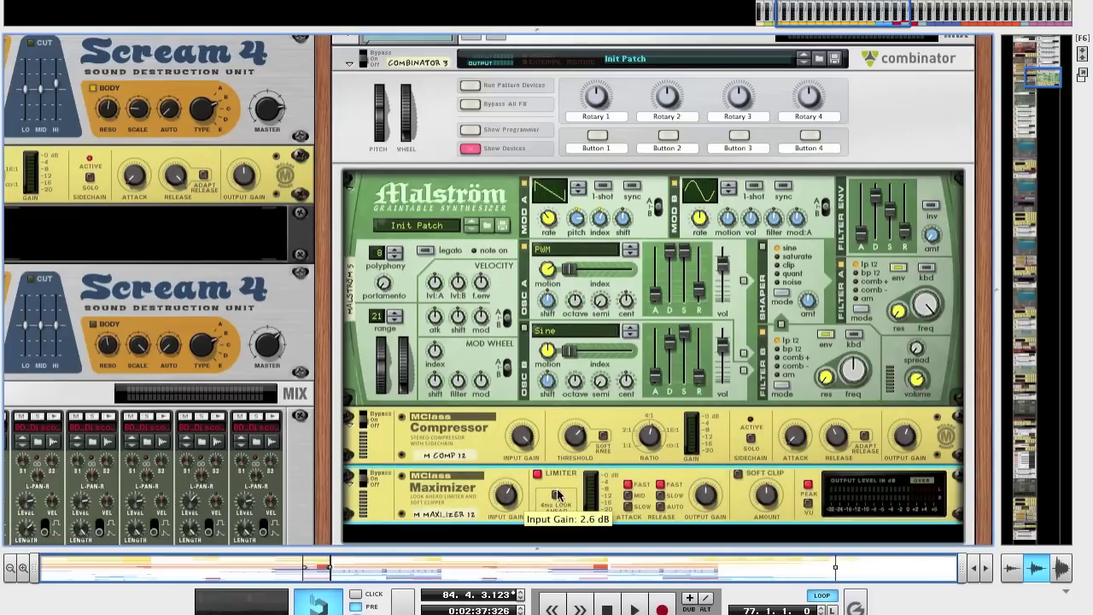
left_click(627, 497)
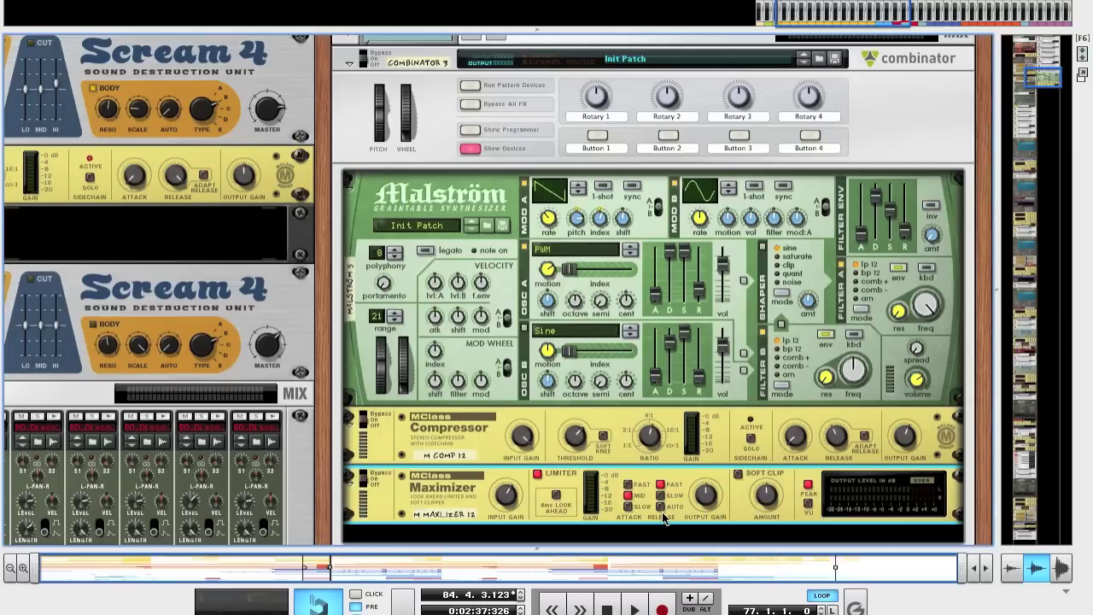
mouse_move(700, 498)
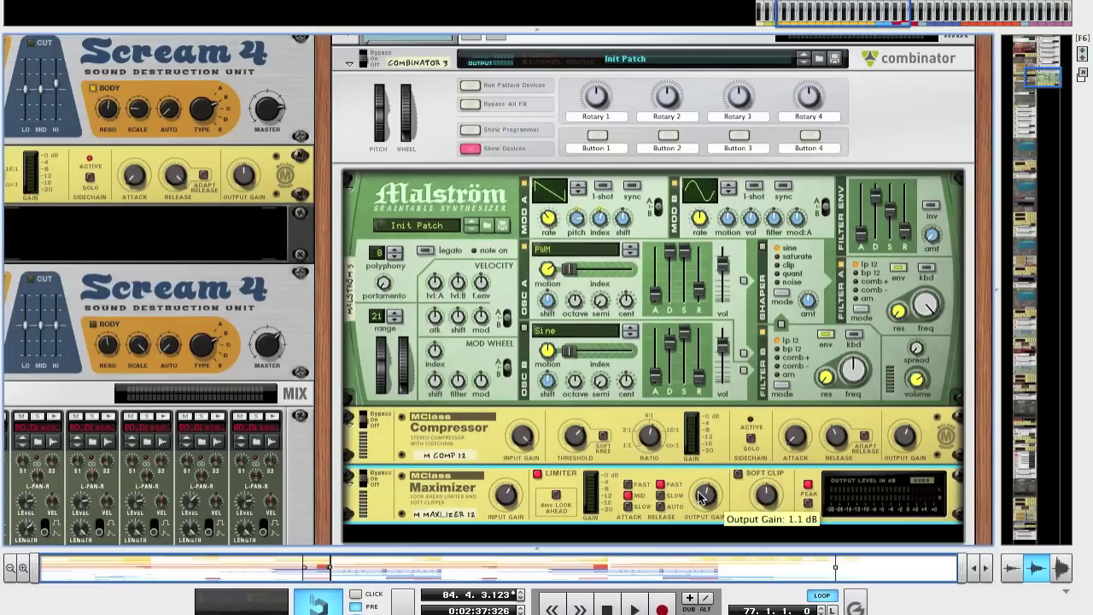
Step: Add an MClass Equalizer after the maximizer and enable its Lo Shelf, Param 1, Param 2 and Hi Shelf bands
scroll(723, 506, "down", 1)
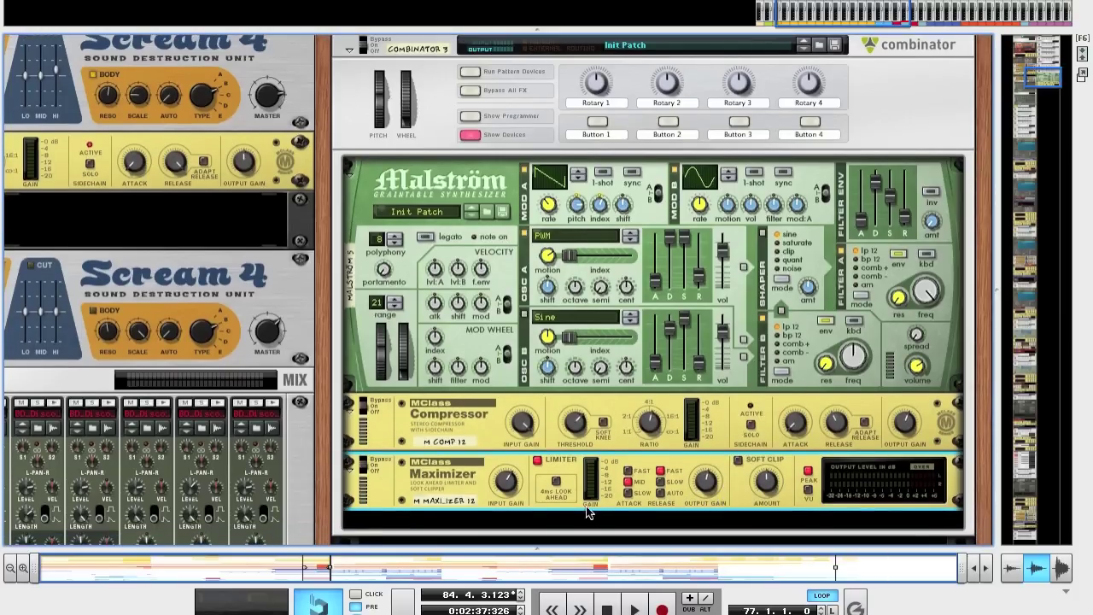
right_click(450, 497)
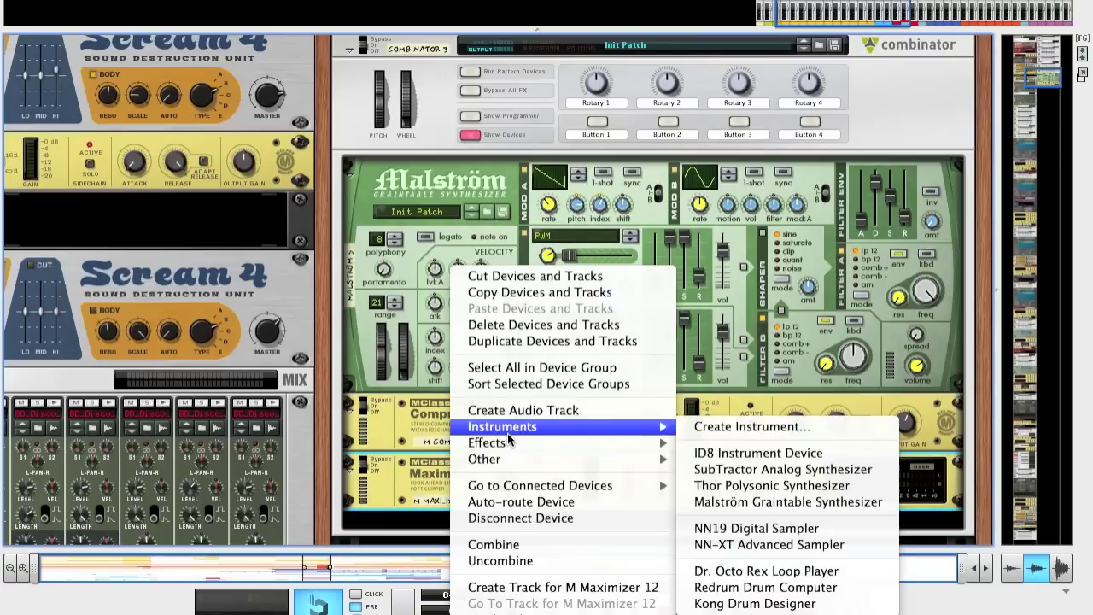
mouse_move(510, 442)
left_click(808, 250)
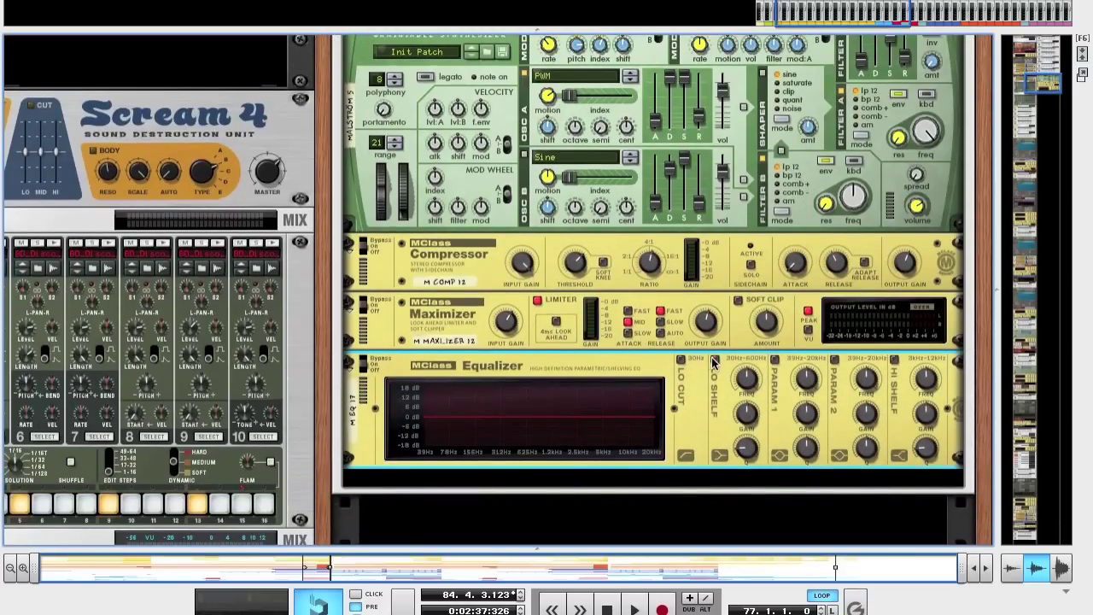
left_click(714, 360)
left_click(775, 359)
left_click(834, 359)
left_click(894, 359)
Step: Cut the equalizer's low shelf at 204.7 Hz and its Param 1 band at 600.4 Hz, lowering Param 1's Q
left_click_drag(747, 386, 746, 381)
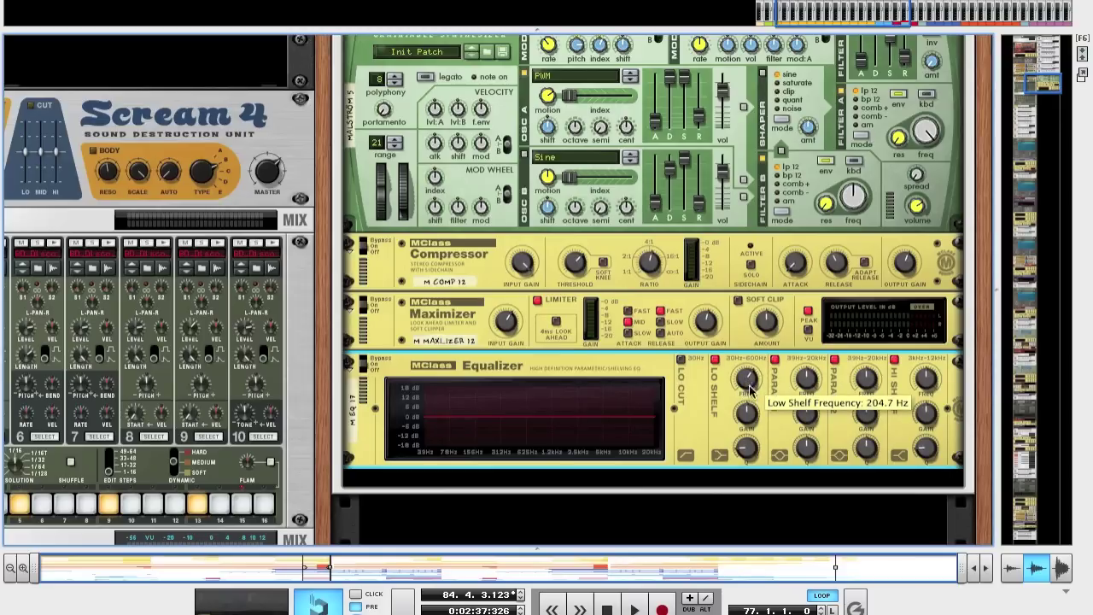
left_click_drag(750, 413, 750, 434)
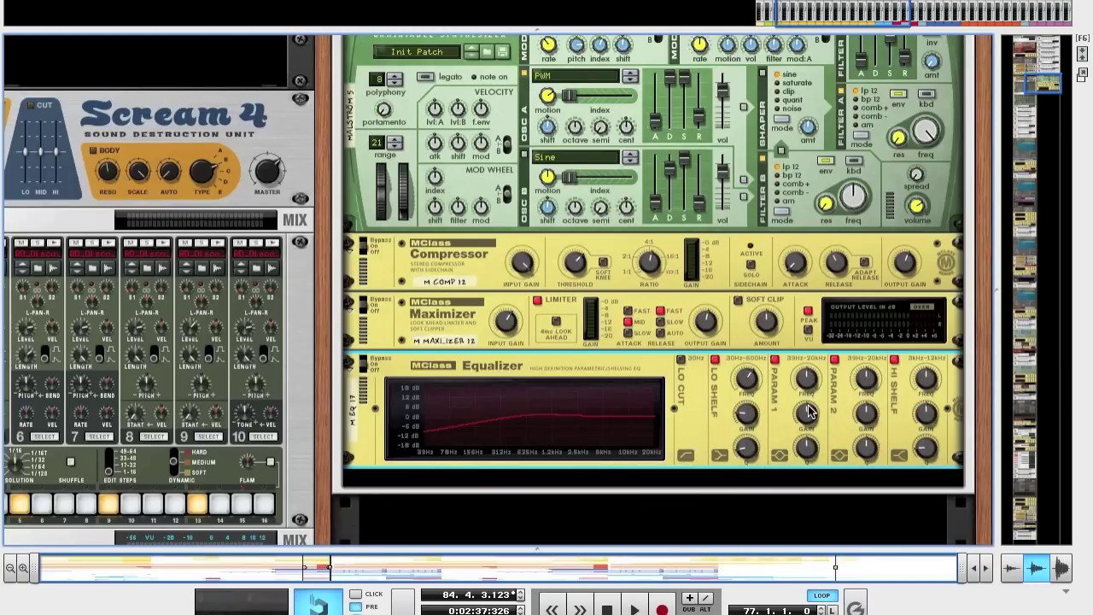
left_click_drag(809, 389, 811, 407)
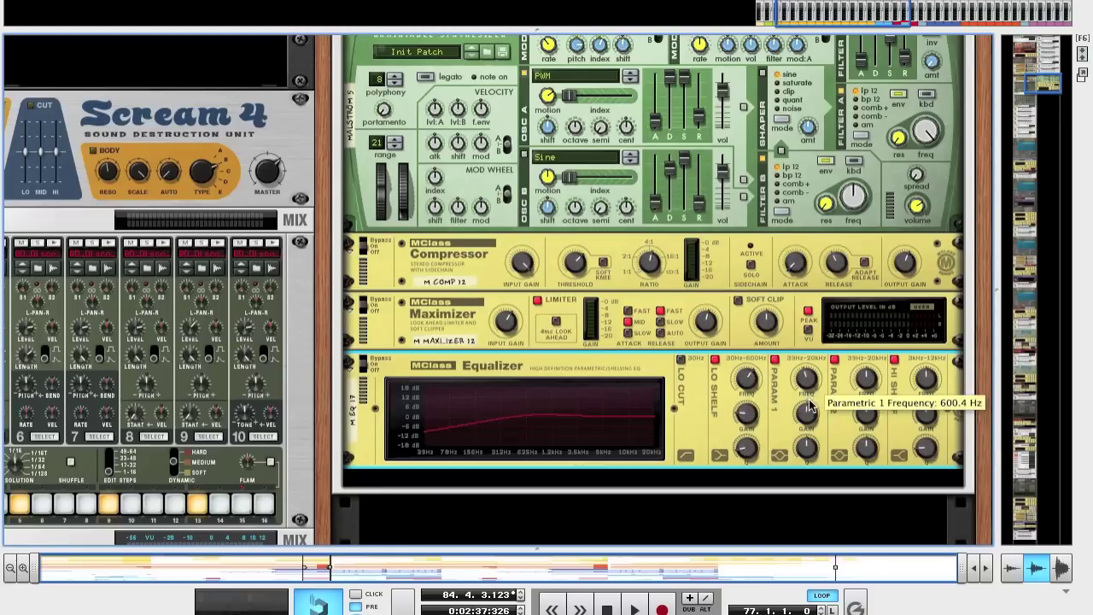
left_click_drag(810, 415, 812, 423)
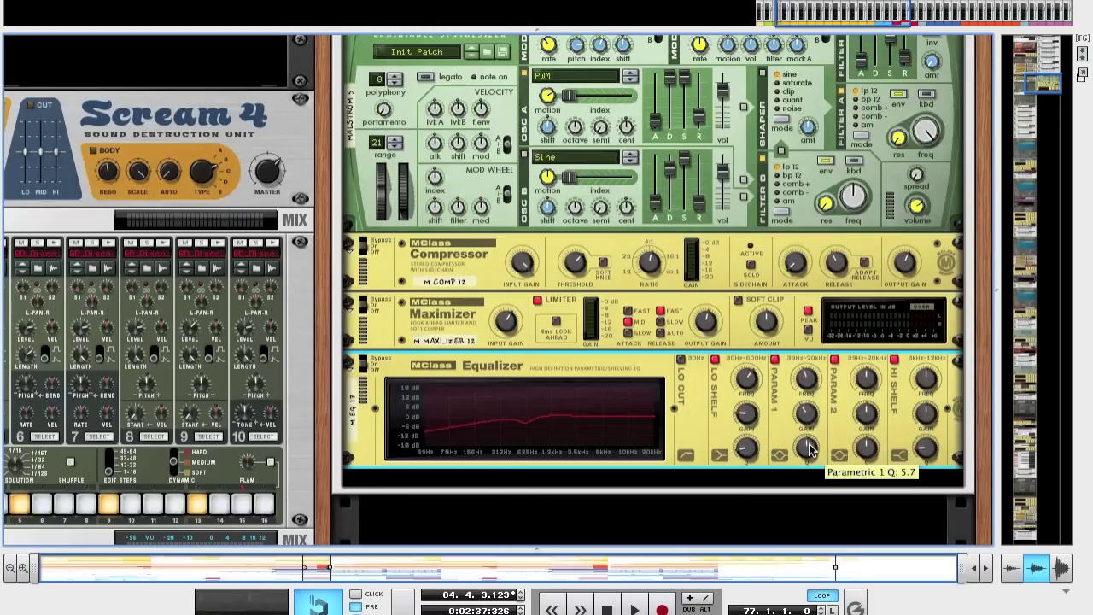
left_click_drag(808, 466, 809, 471)
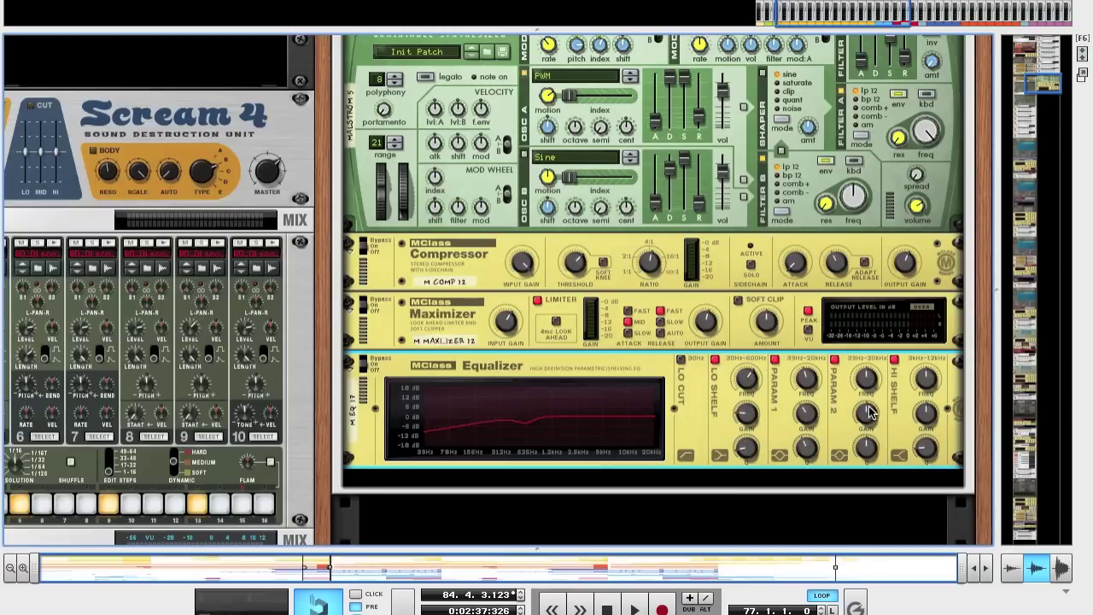
scroll(872, 389, "down", 5)
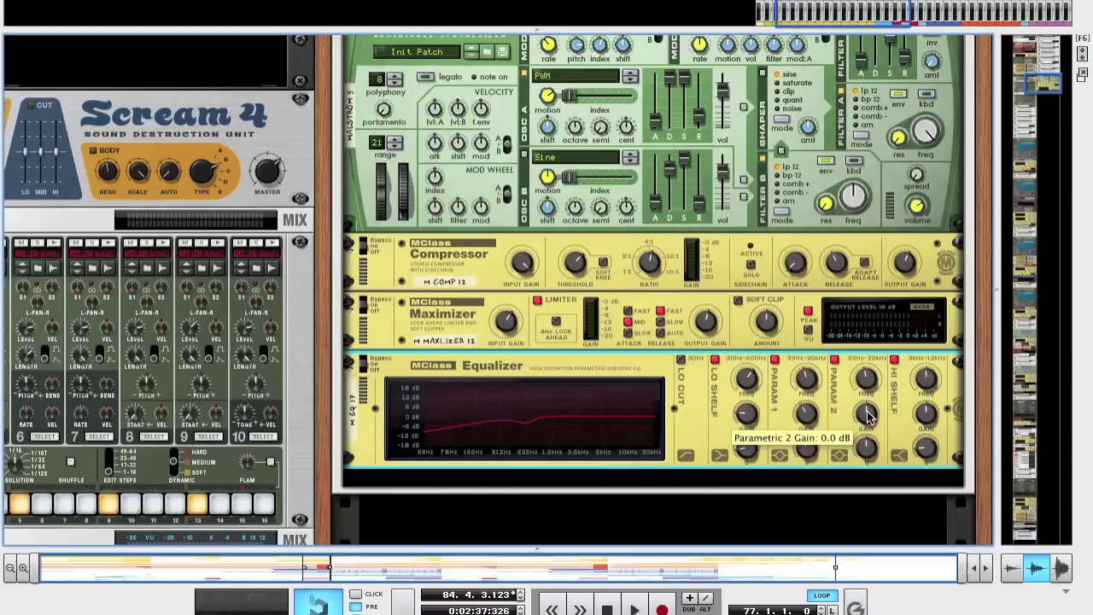
Step: Fine-tune the equalizer's Param 2 band, trying a slight gain cut of about 1.1 dB
scroll(867, 419, "down", 1)
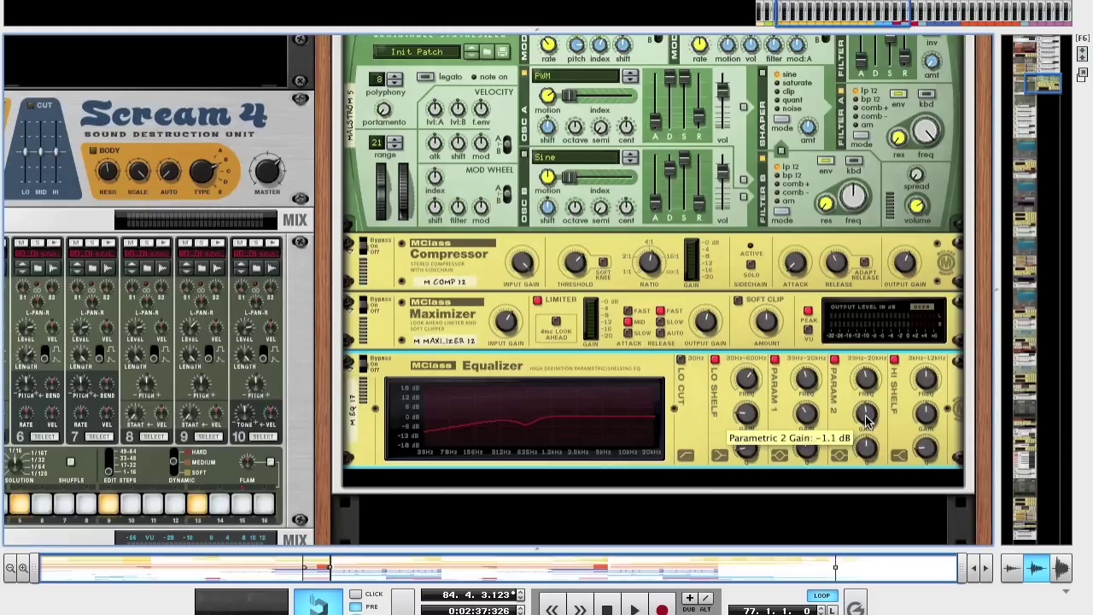
scroll(867, 419, "down", 1)
scroll(867, 452, "up", 3)
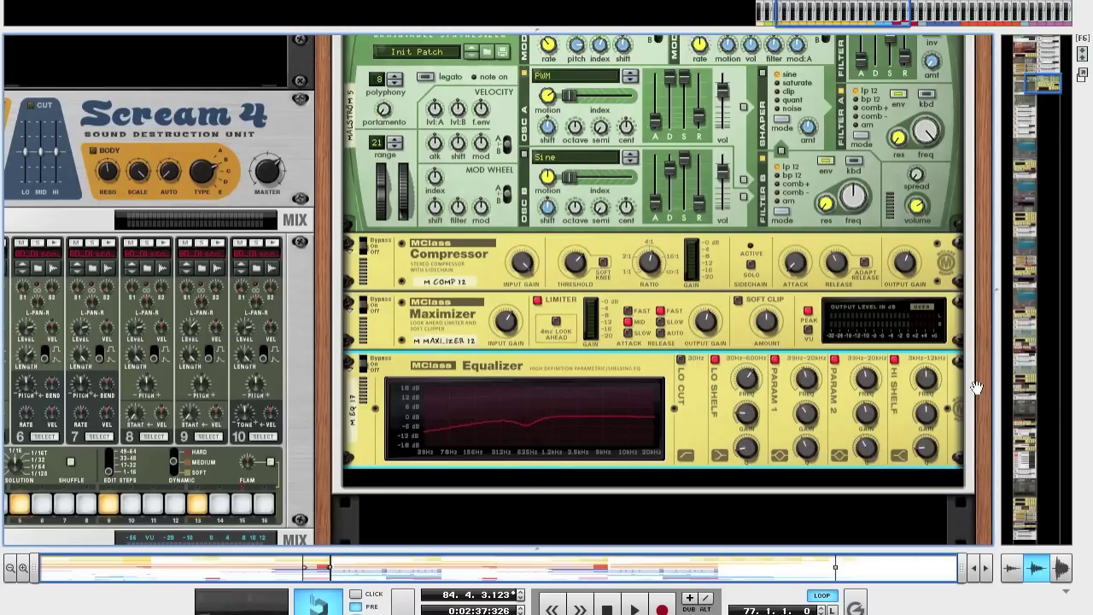
scroll(929, 384, "down", 3)
scroll(928, 382, "up", 2)
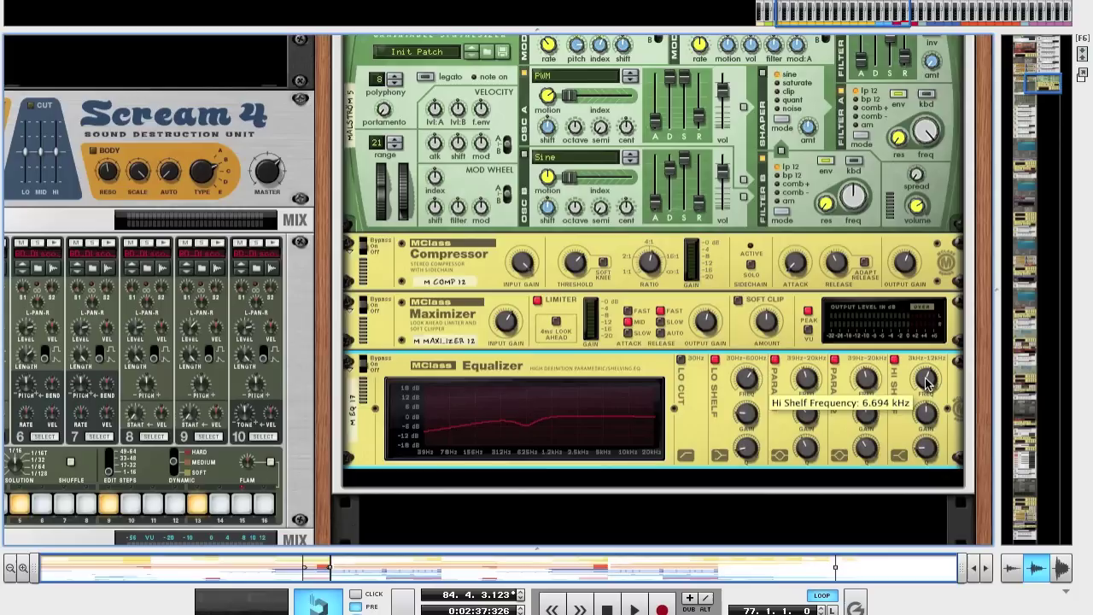
Step: Raise the equalizer's high shelf frequency to 7.135 kHz, boost its gain slightly and lower its Q to 0.53
scroll(927, 383, "up", 1)
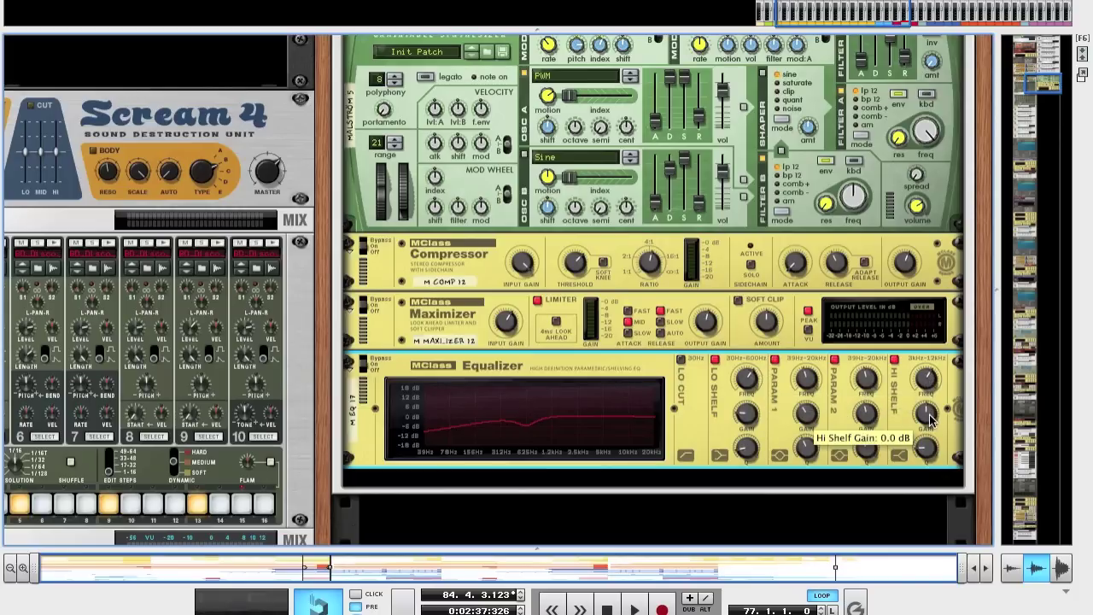
scroll(930, 419, "up", 1)
scroll(929, 417, "up", 1)
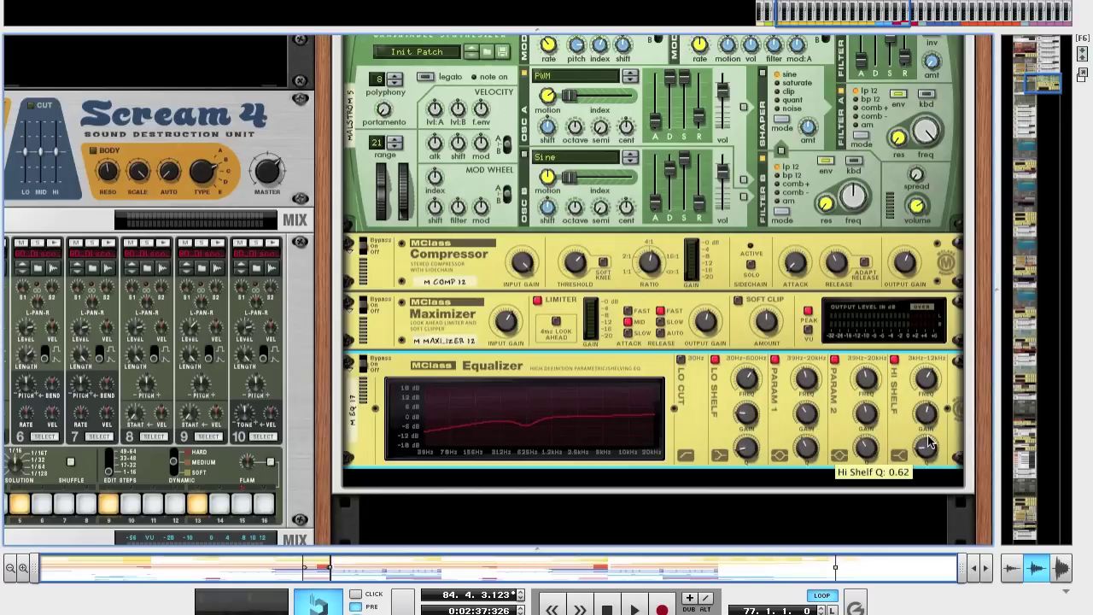
scroll(928, 443, "down", 2)
Step: Play test notes and compare the Combinator's sound with all effects bypassed and active
key("F4")
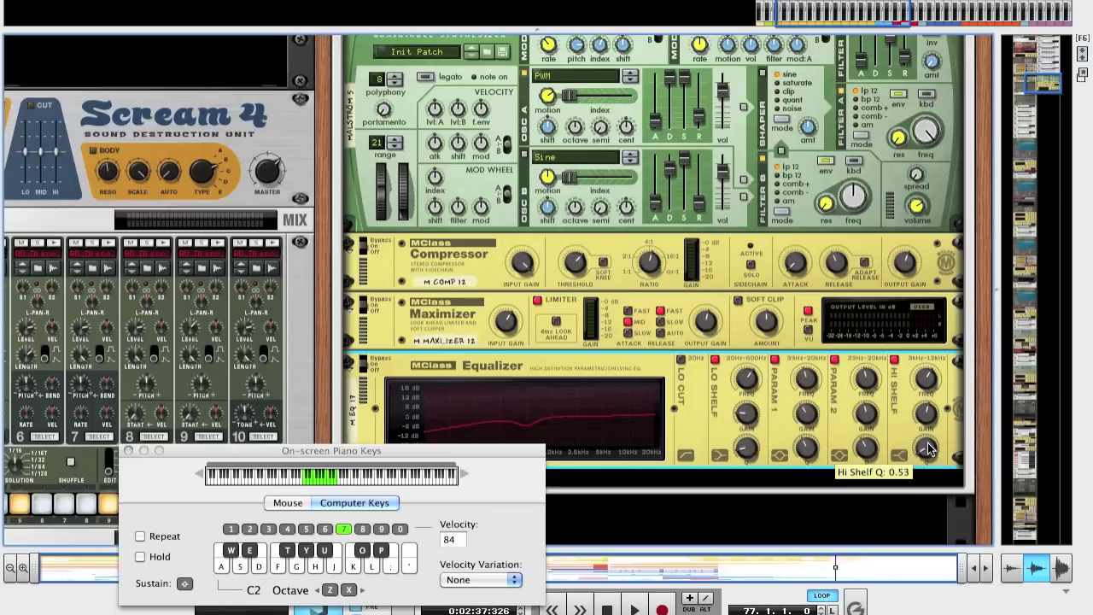
key("d")
key("d")
key("d")
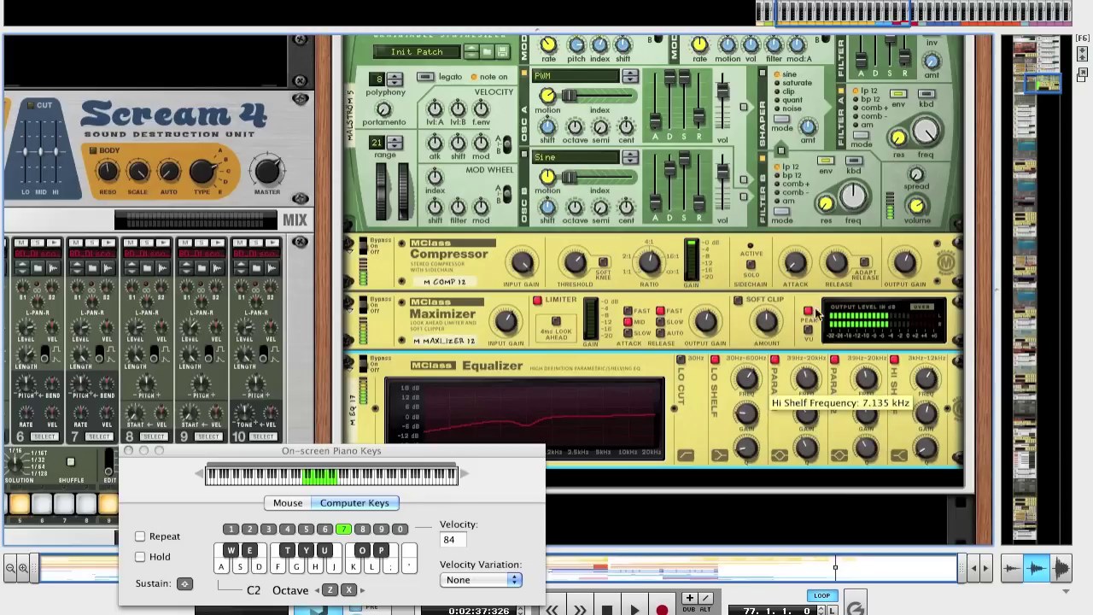
scroll(474, 77, "up", 5)
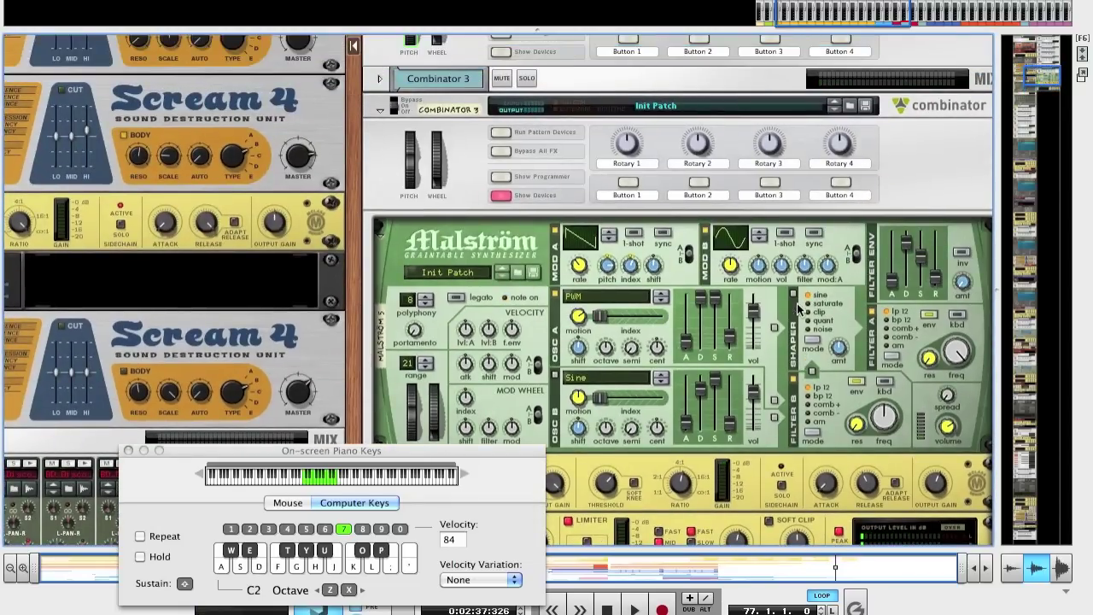
left_click(501, 151)
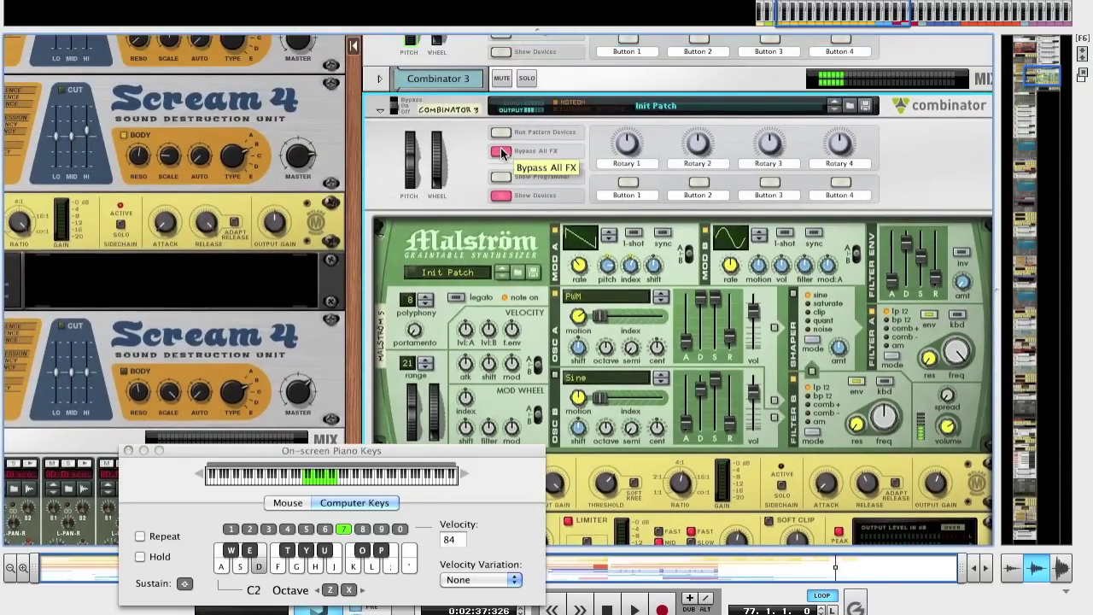
left_click(503, 152)
scroll(682, 172, "down", 5)
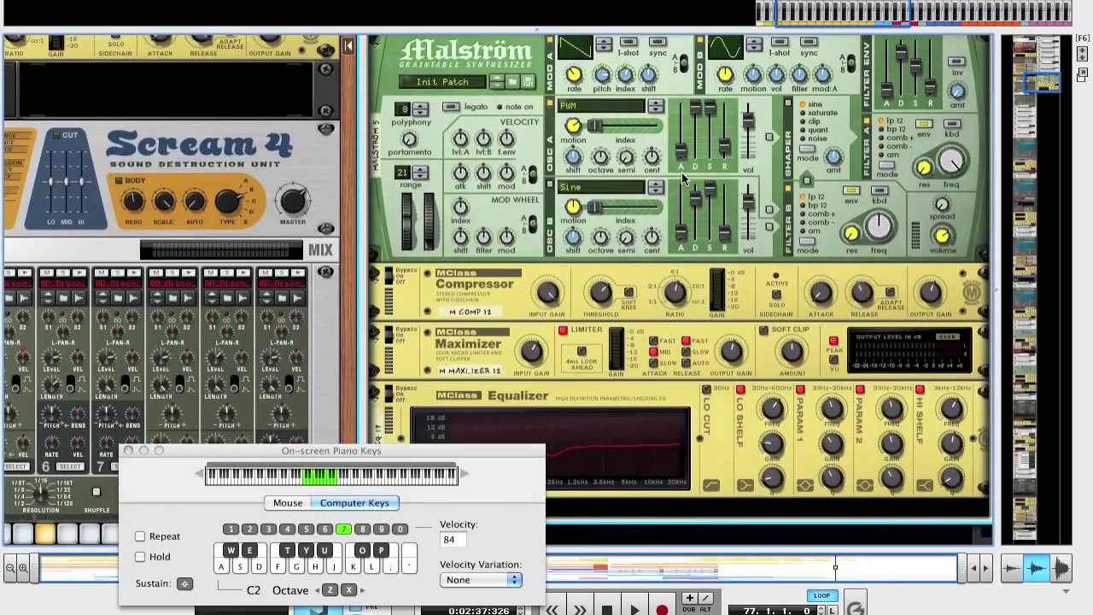
left_click(129, 450)
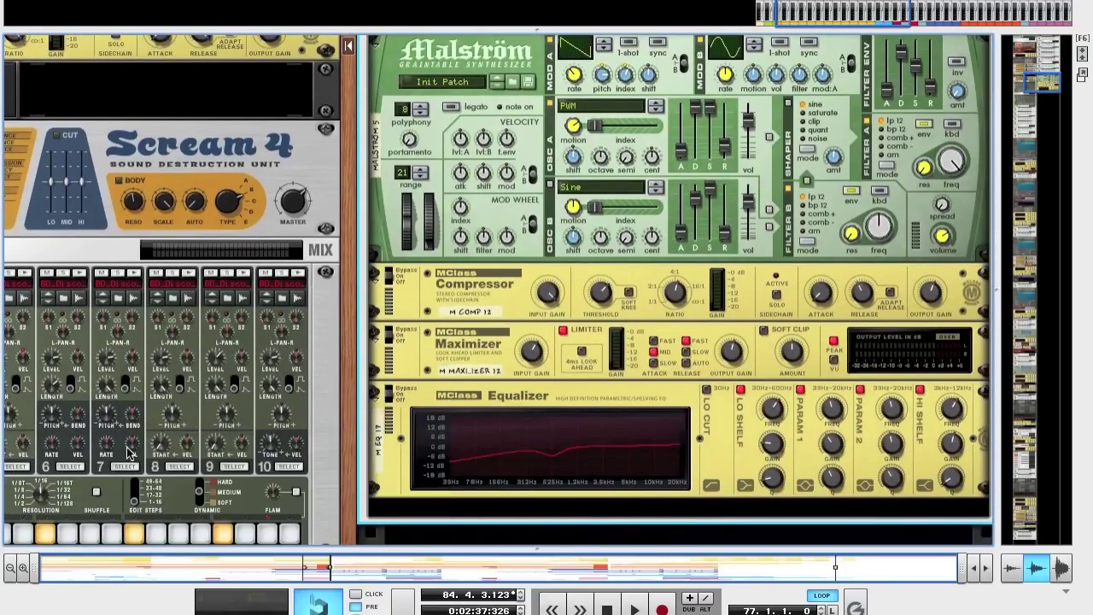
Step: Add two RV-7 Digital Reverbs in a row after the MClass Equalizer
scroll(504, 386, "down", 2)
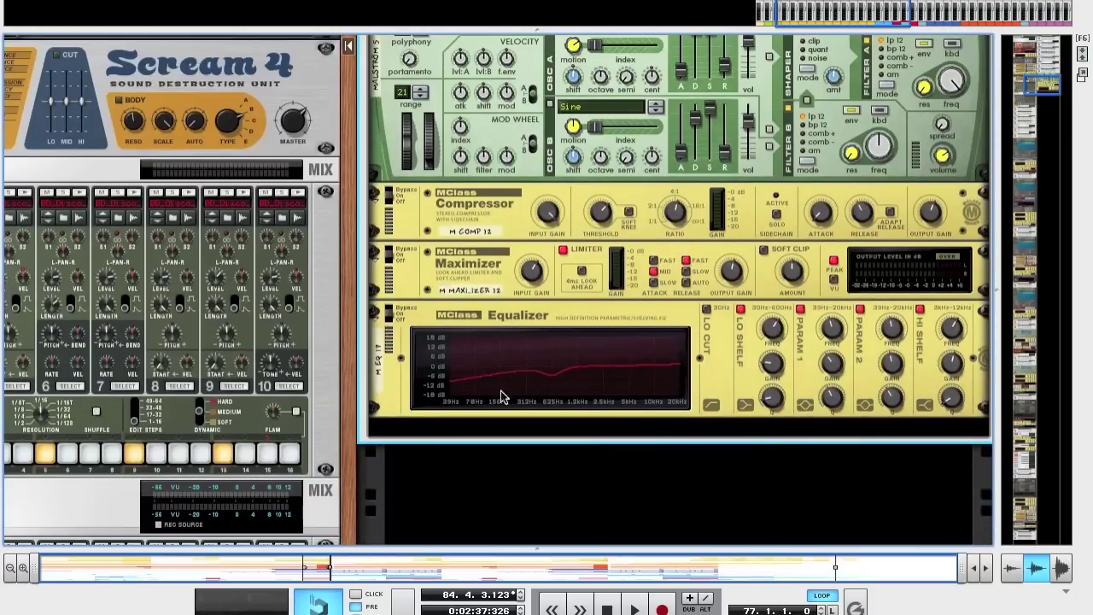
right_click(394, 400)
mouse_move(479, 442)
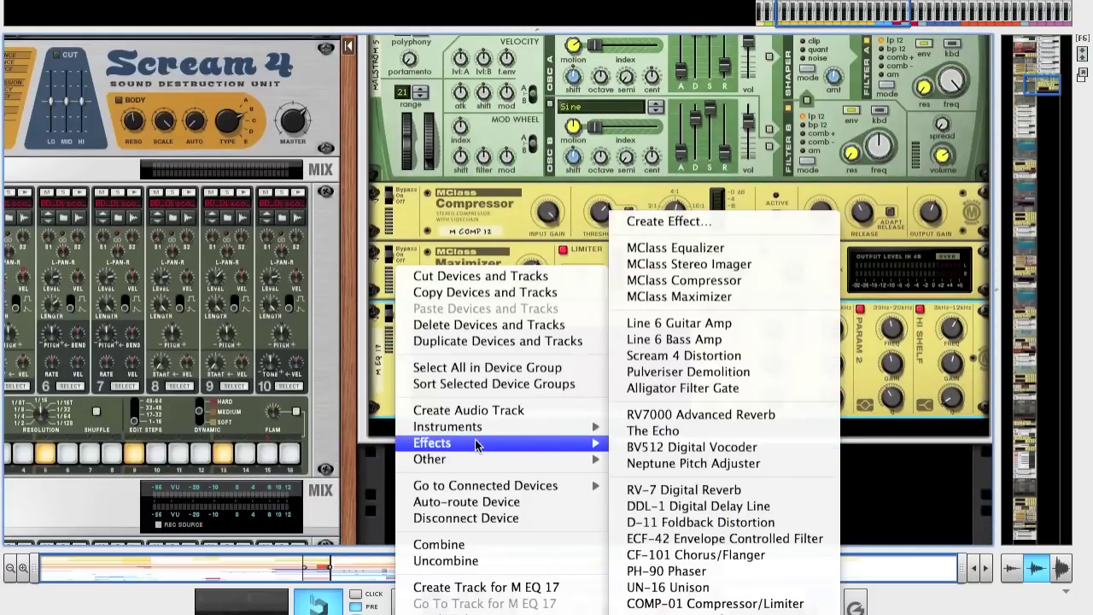
left_click(684, 489)
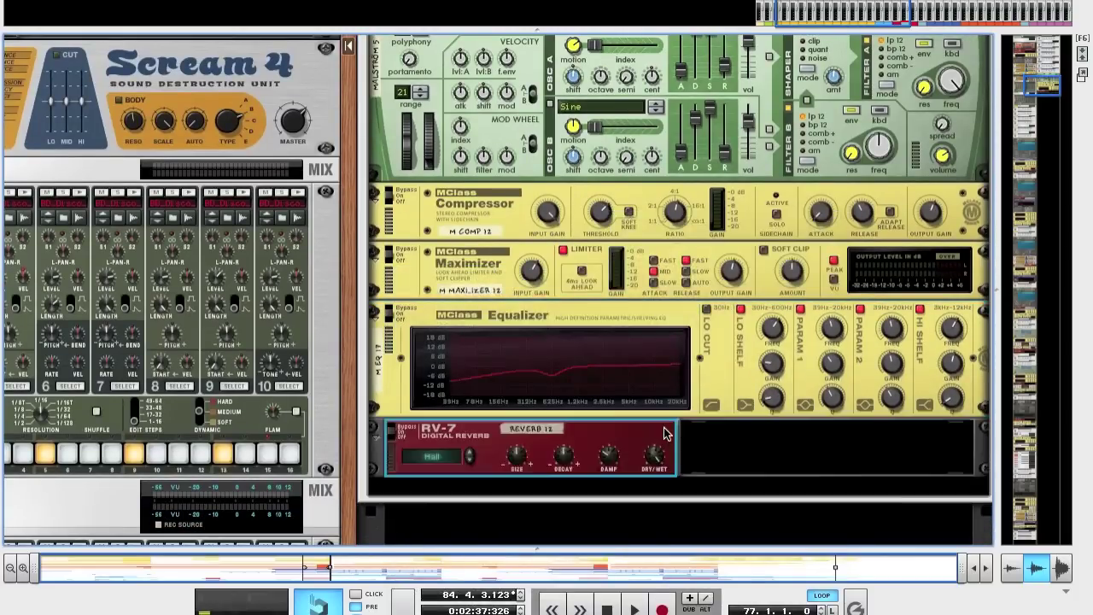
right_click(610, 357)
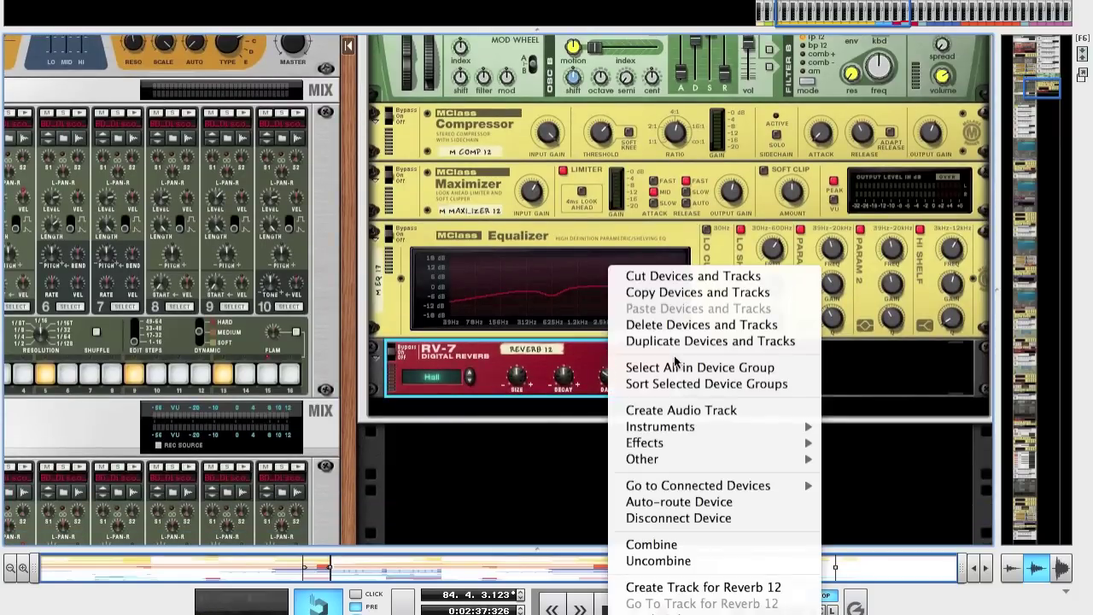
mouse_move(692, 442)
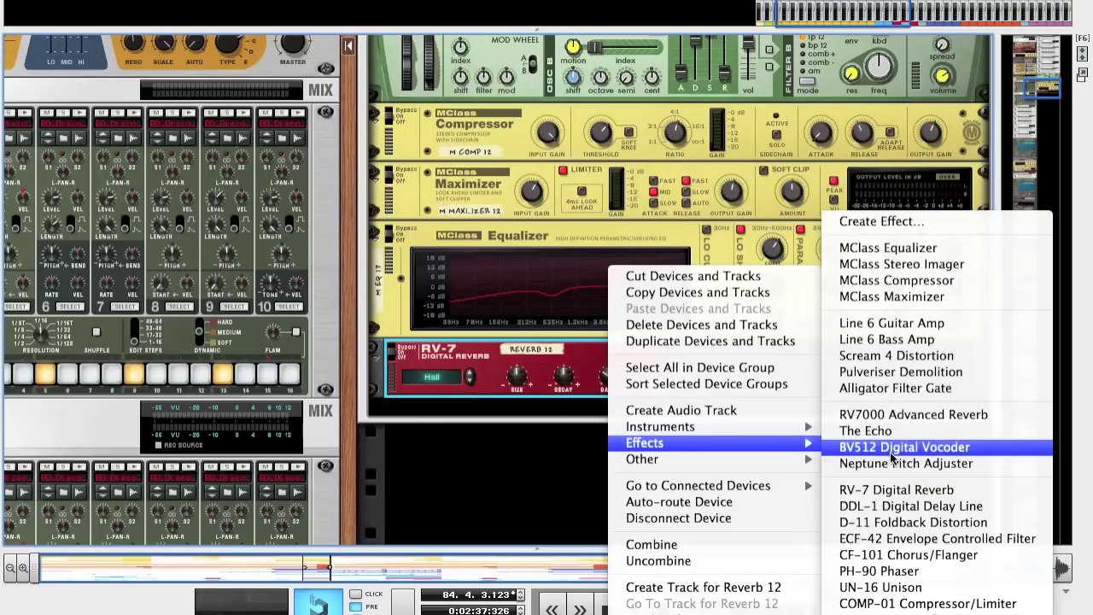
left_click(893, 489)
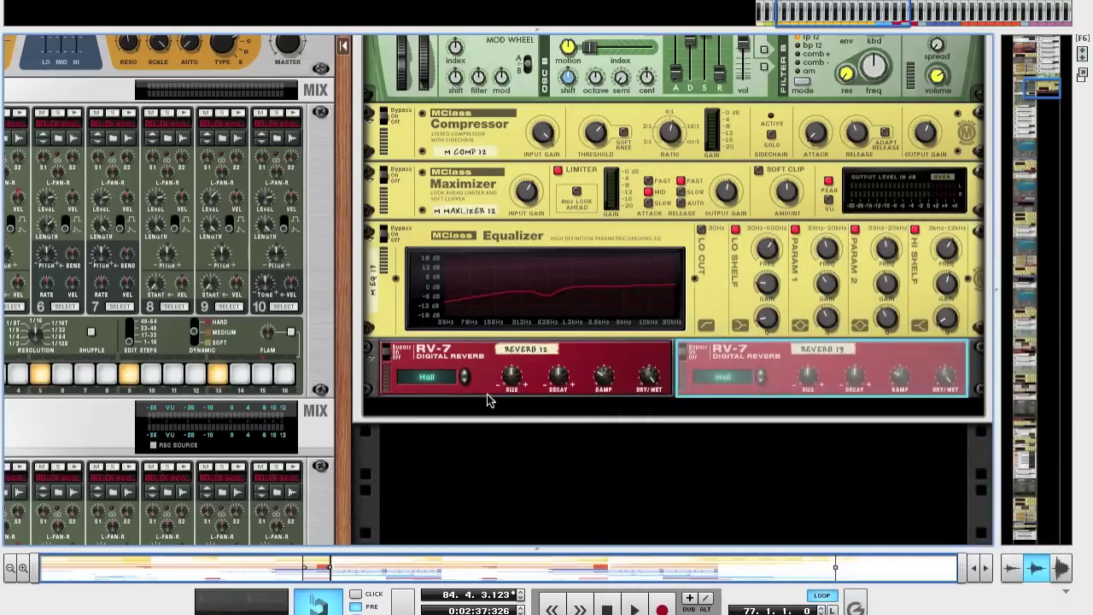
Step: Set the first RV-7 reverb's algorithm to Gated and its size to -40
left_click(446, 387)
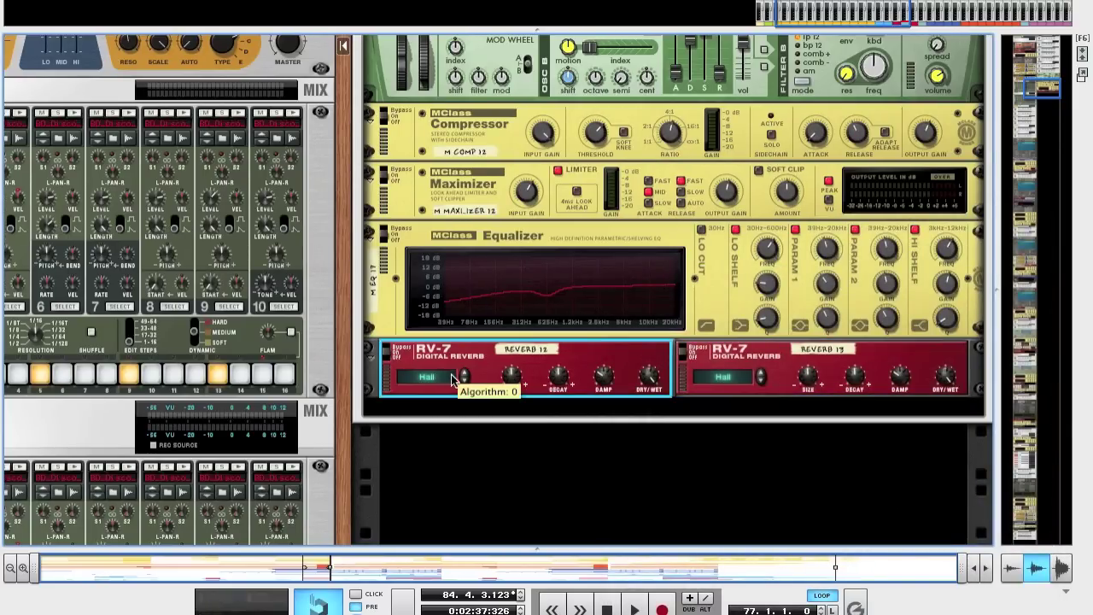
left_click(466, 381)
left_click(466, 381)
left_click(465, 380)
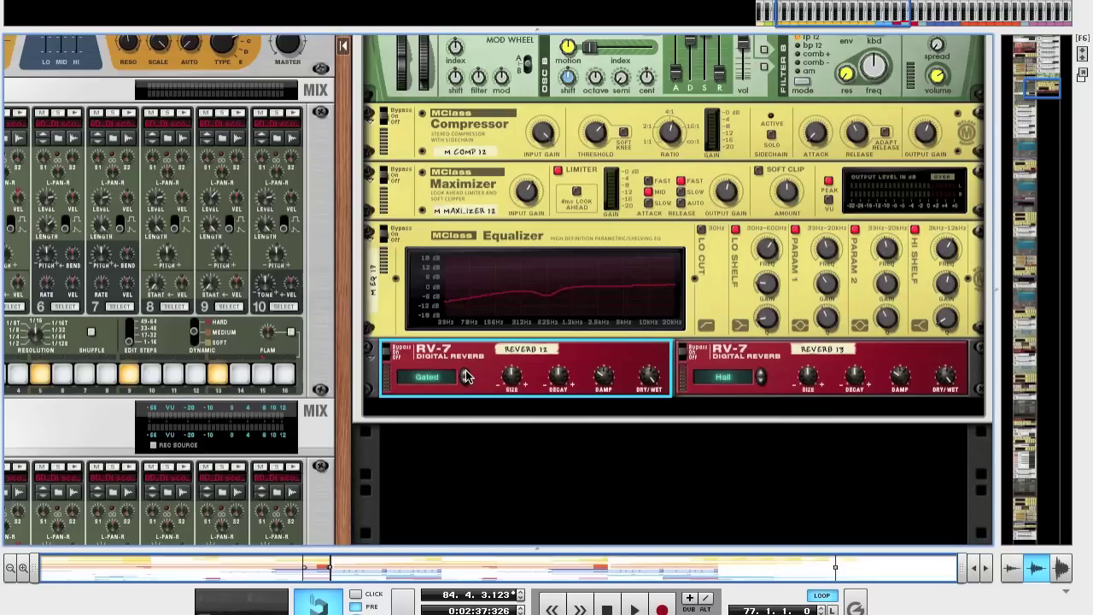
left_click_drag(512, 384, 514, 403)
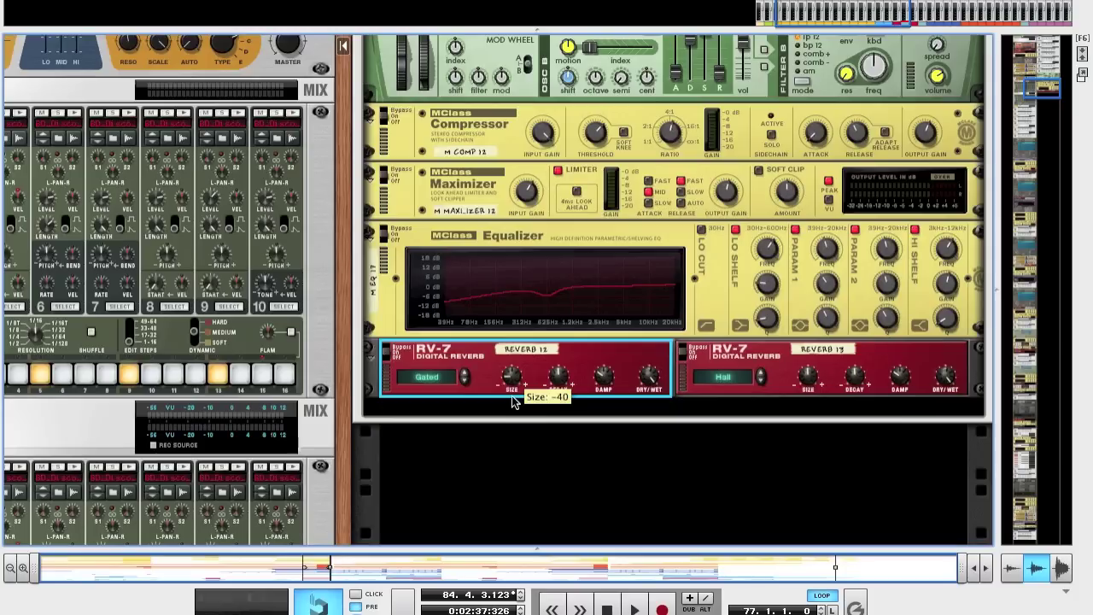
Step: Shorten the first reverb's decay slightly, raise its damping a touch and reduce its dry/wet mix strongly
mouse_move(557, 386)
left_click_drag(557, 386, 556, 392)
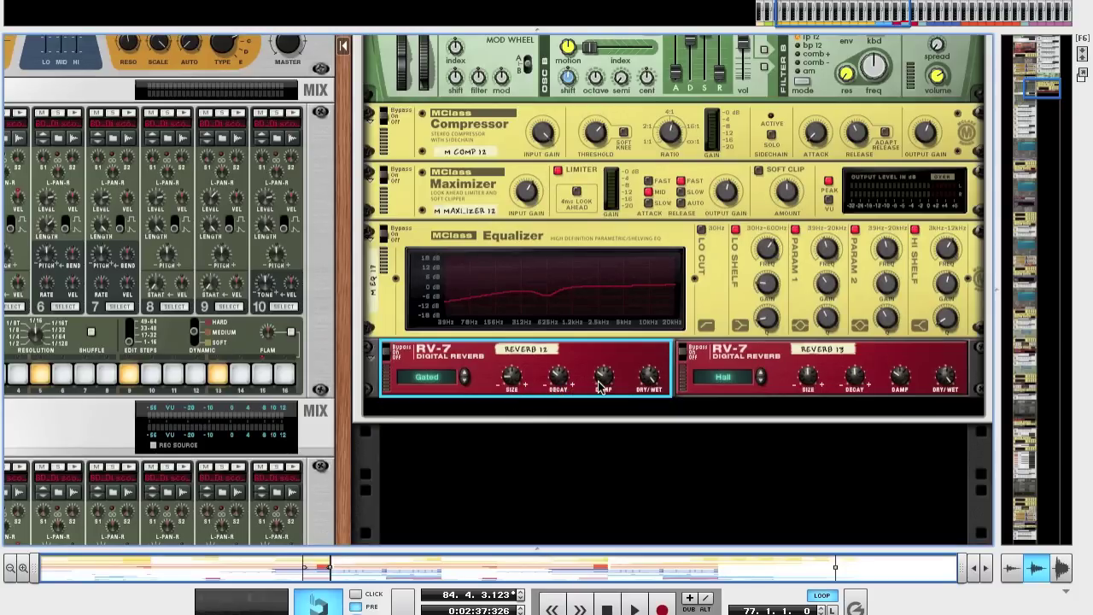
mouse_move(602, 386)
left_click_drag(602, 386, 602, 384)
mouse_move(652, 380)
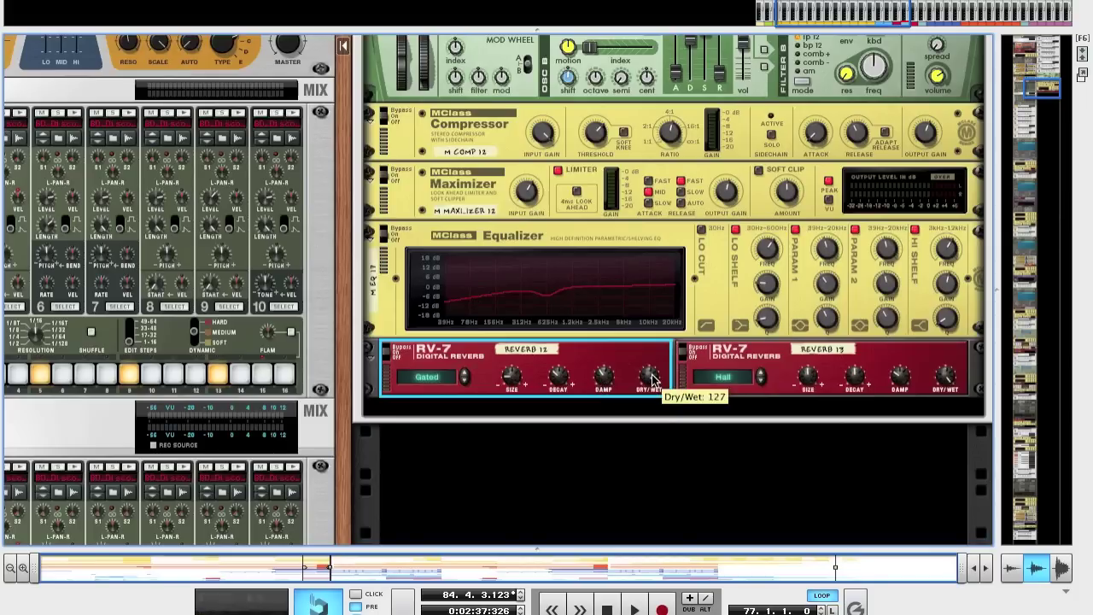
left_click_drag(652, 379, 655, 430)
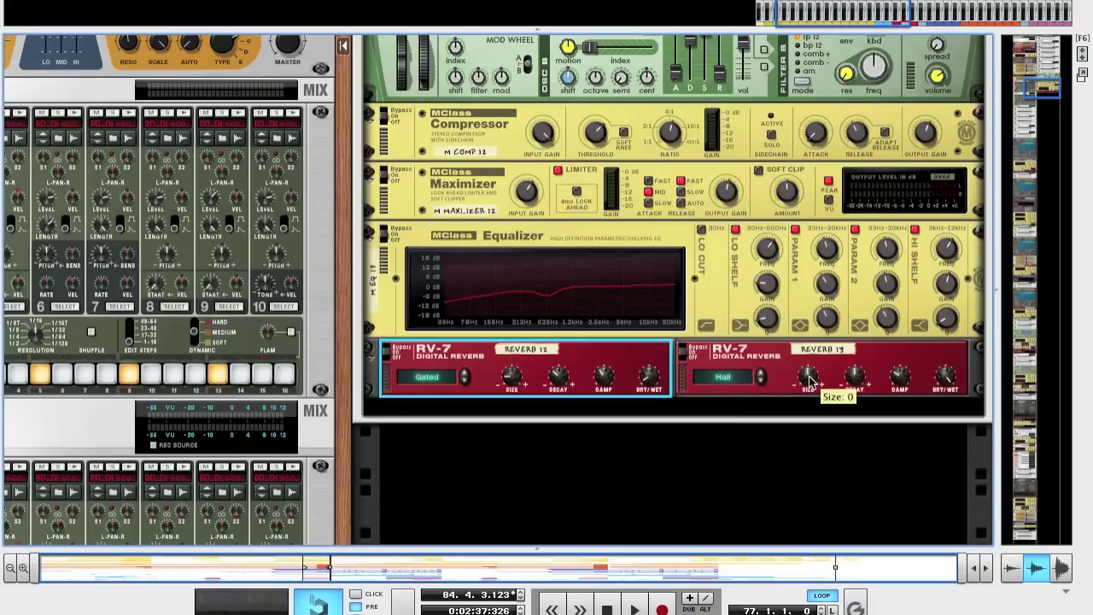
Step: Turn down the second RV-7 reverb's dry/wet mix and audition it with test notes
left_click(898, 378)
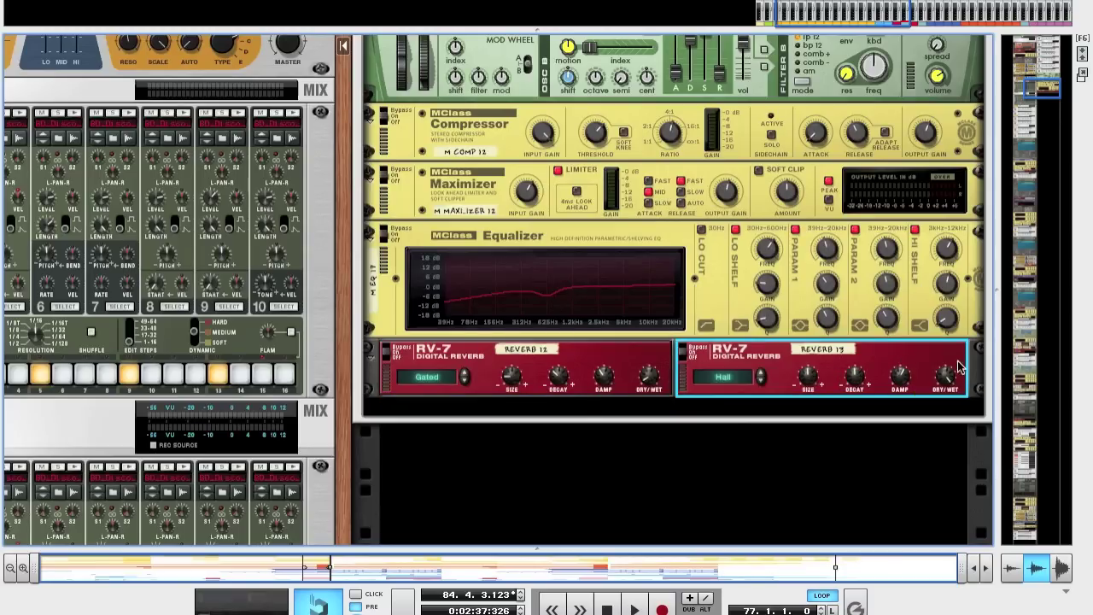
left_click_drag(946, 375, 954, 428)
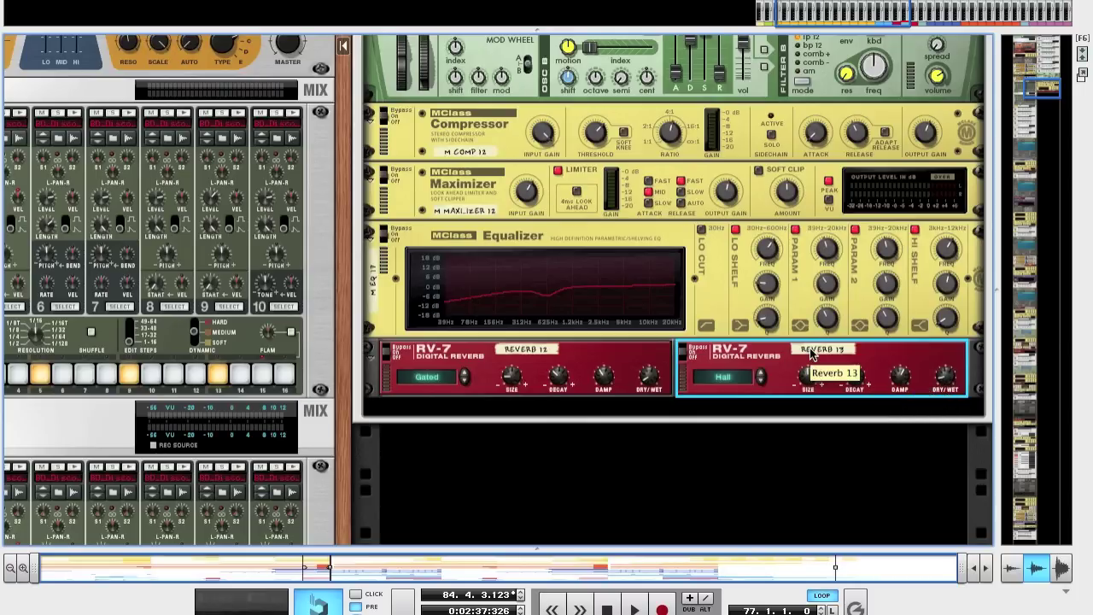
key("F4")
key("d")
key("d")
key("d")
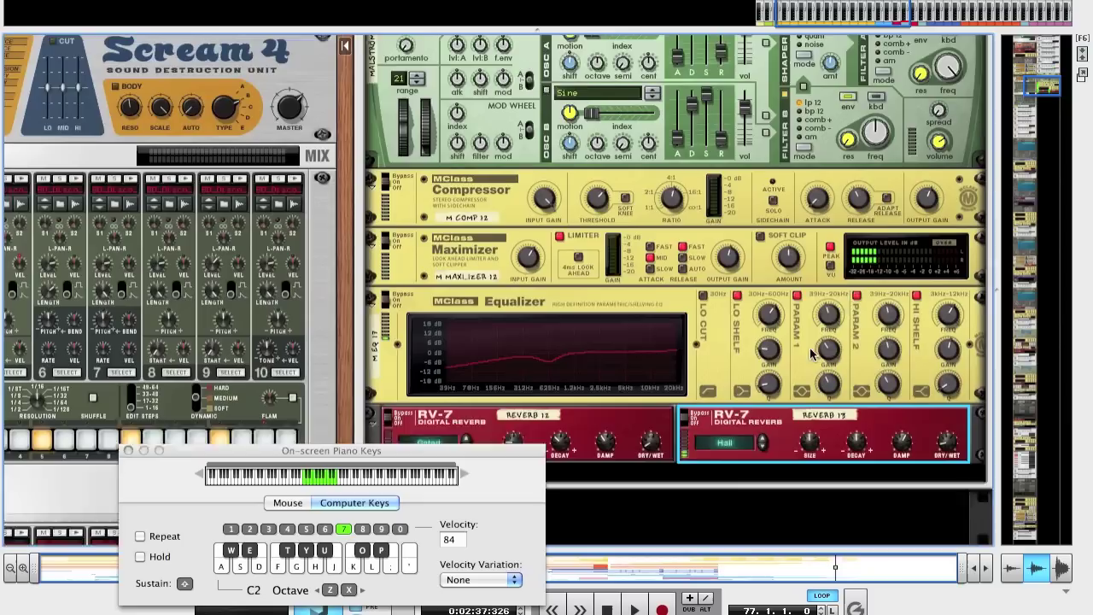
Step: Try bending the Malström's pitch wheel upward to hear the sound through the reverbs
scroll(419, 175, "up", 3)
left_click(405, 165)
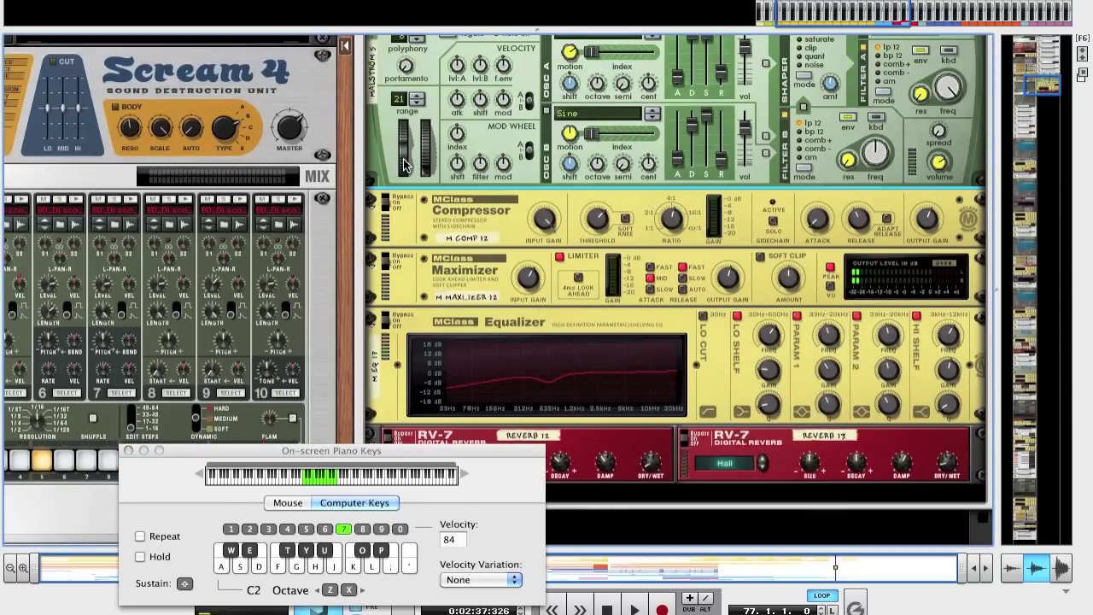
left_click_drag(405, 164, 405, 125)
scroll(342, 257, "down", 1)
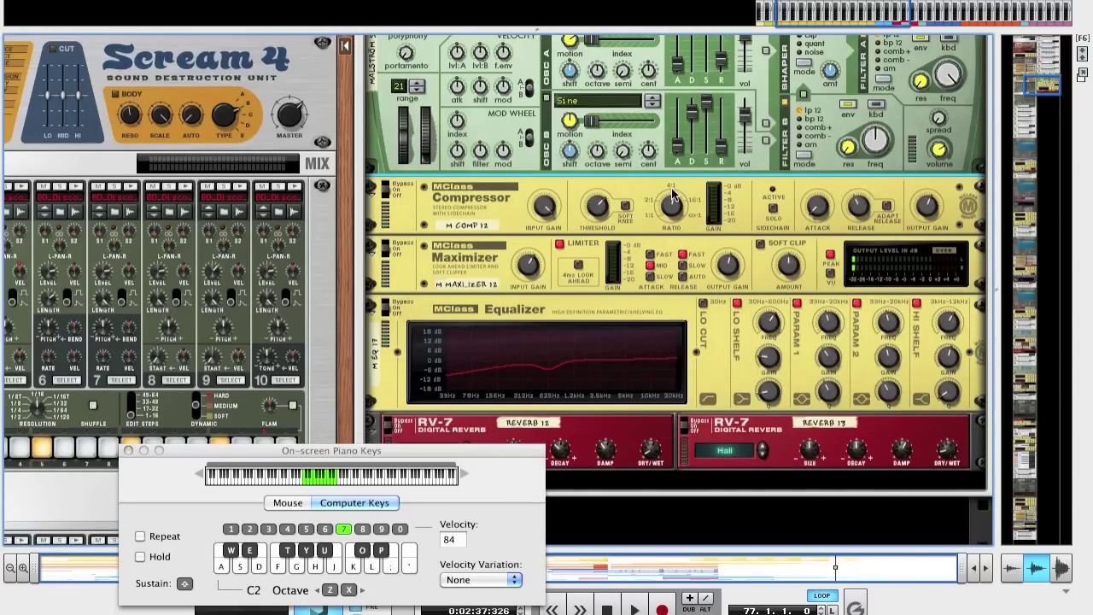
left_click(128, 451)
Step: Raise the second reverb's dry/wet mix slightly while playing test notes
scroll(645, 444, "up", 5)
scroll(645, 443, "down", 5)
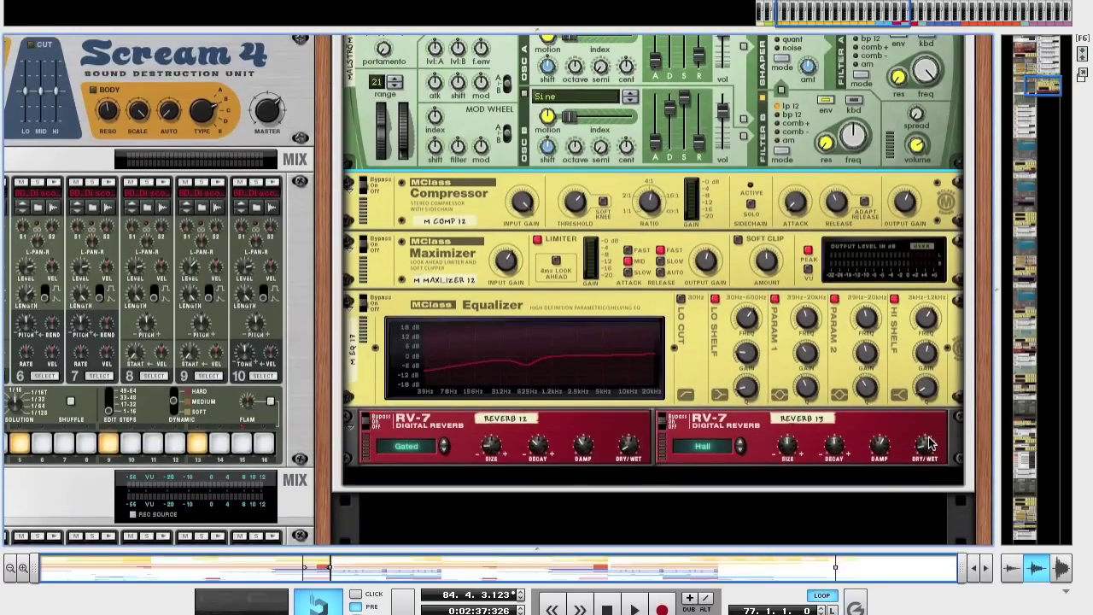
mouse_move(925, 445)
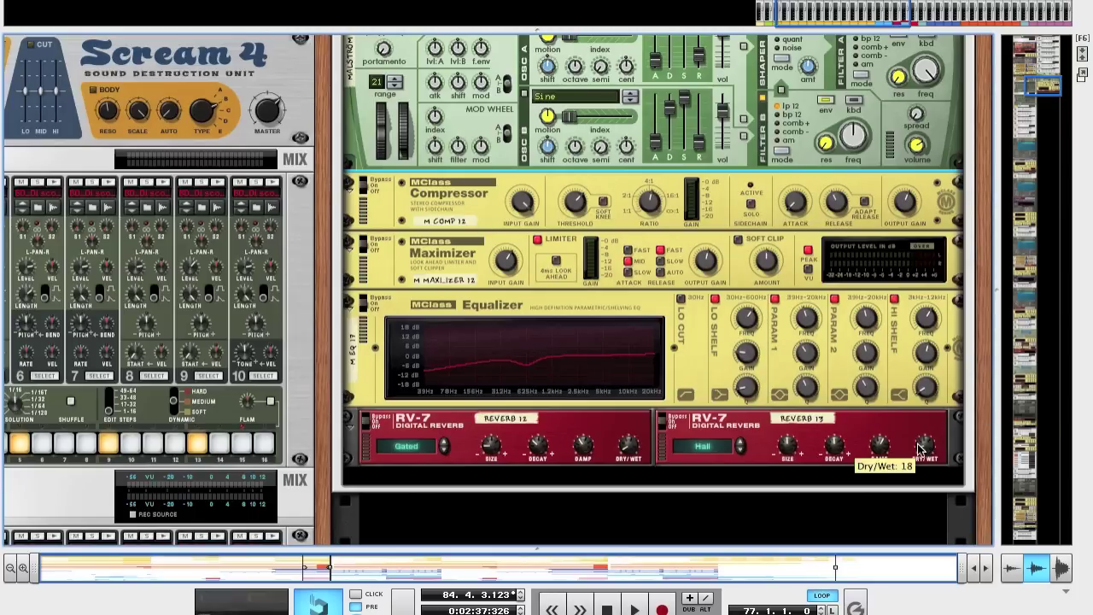
key("F4")
key("d")
key("d")
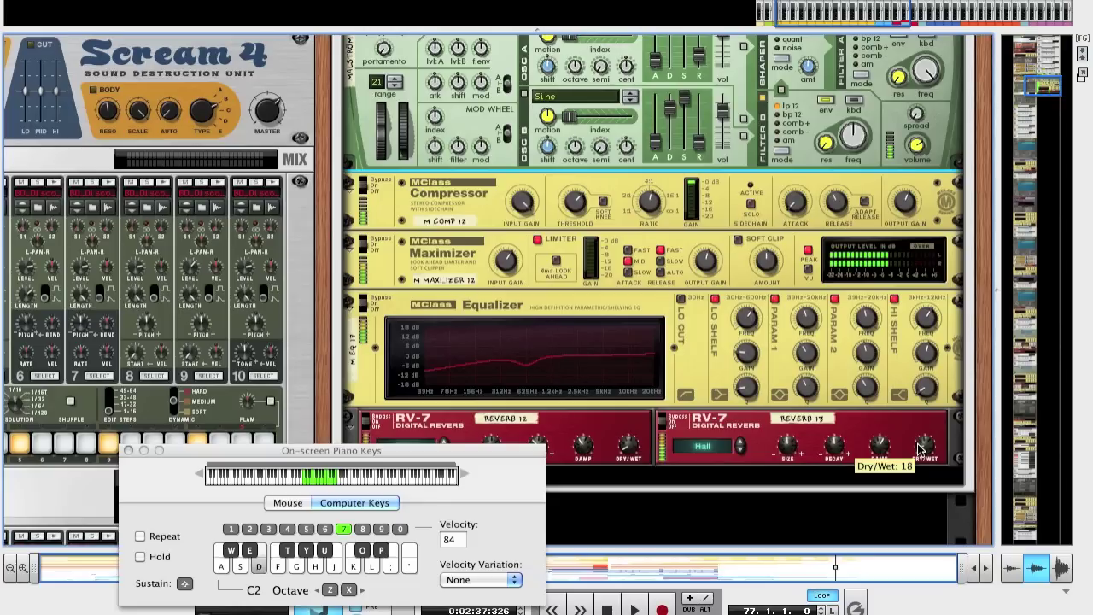
key("d")
key("d")
left_click_drag(924, 447, 924, 439)
key("d")
key("d")
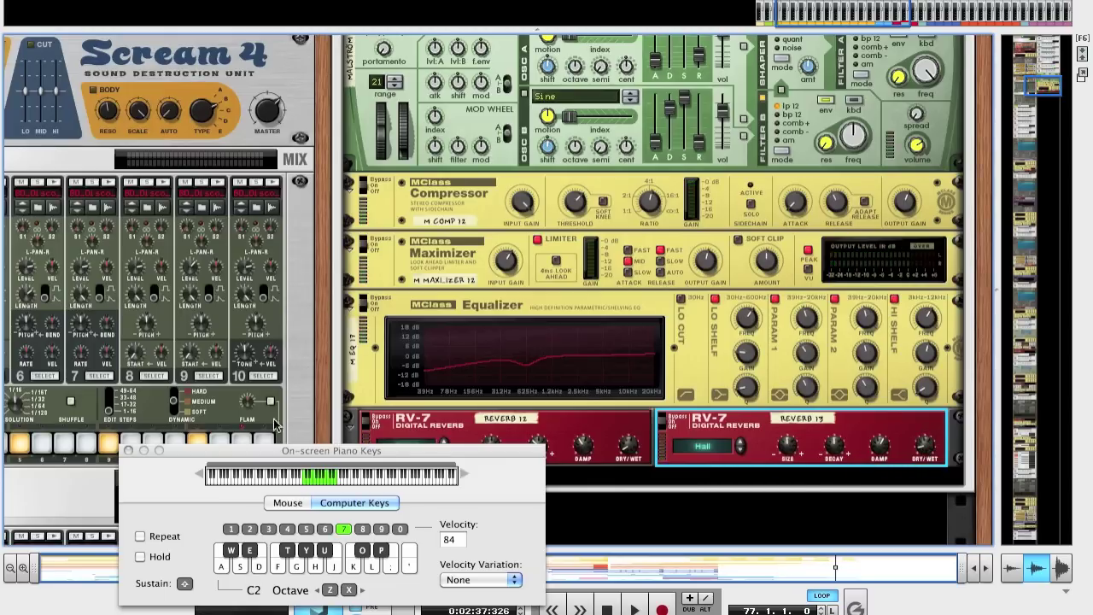
Step: Vary the Malström's Modulator A rate while playing test notes to hear its effect
scroll(464, 384, "up", 5)
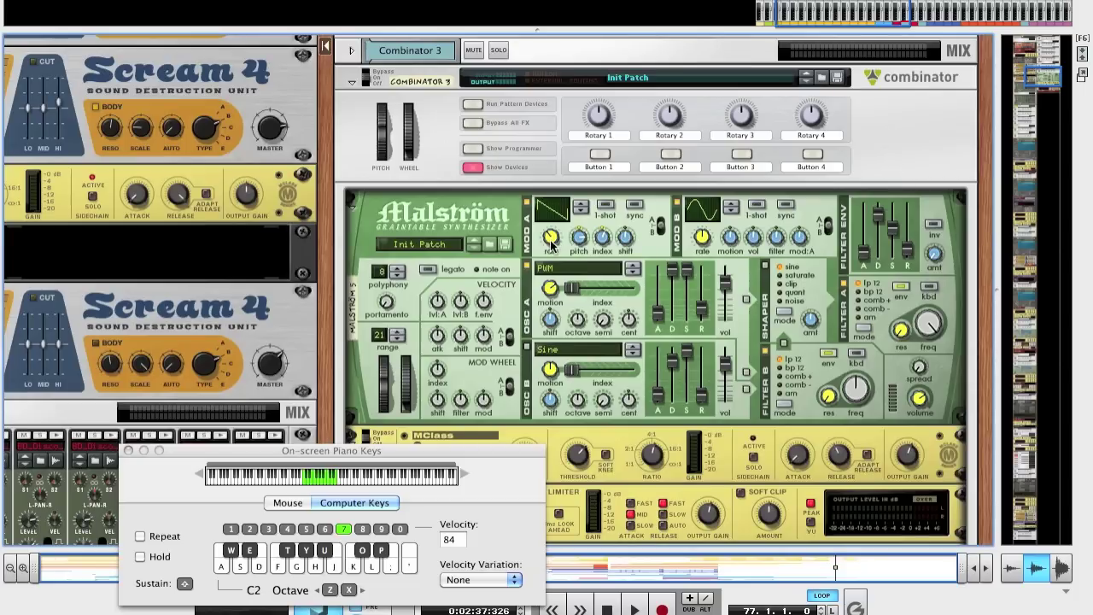
key("d")
key("d")
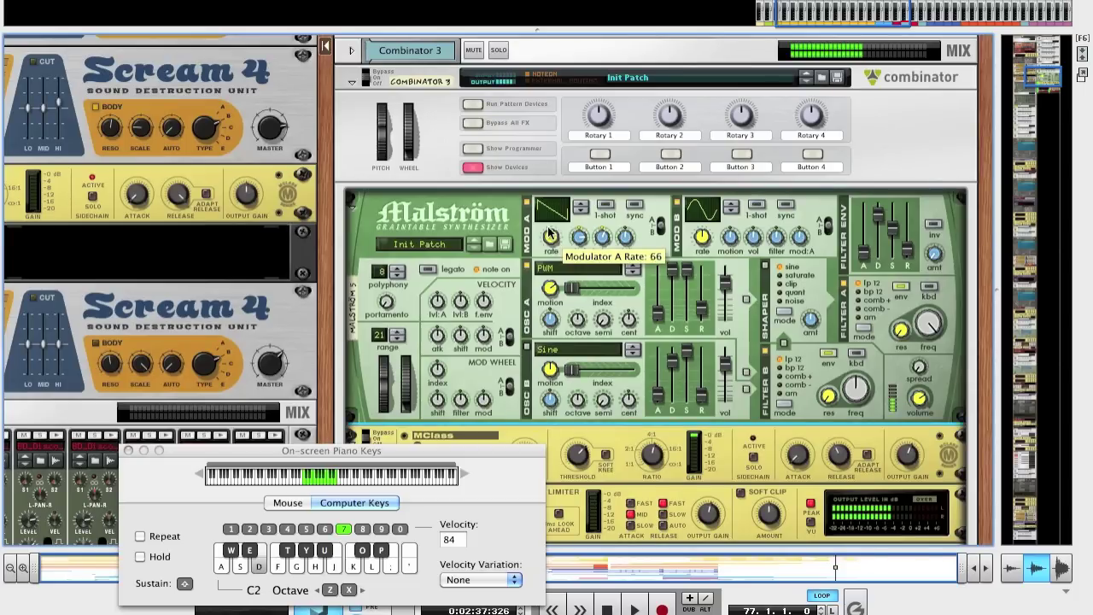
left_click_drag(550, 224, 584, 240)
key("d")
key("d")
key("d")
key("d")
key("d")
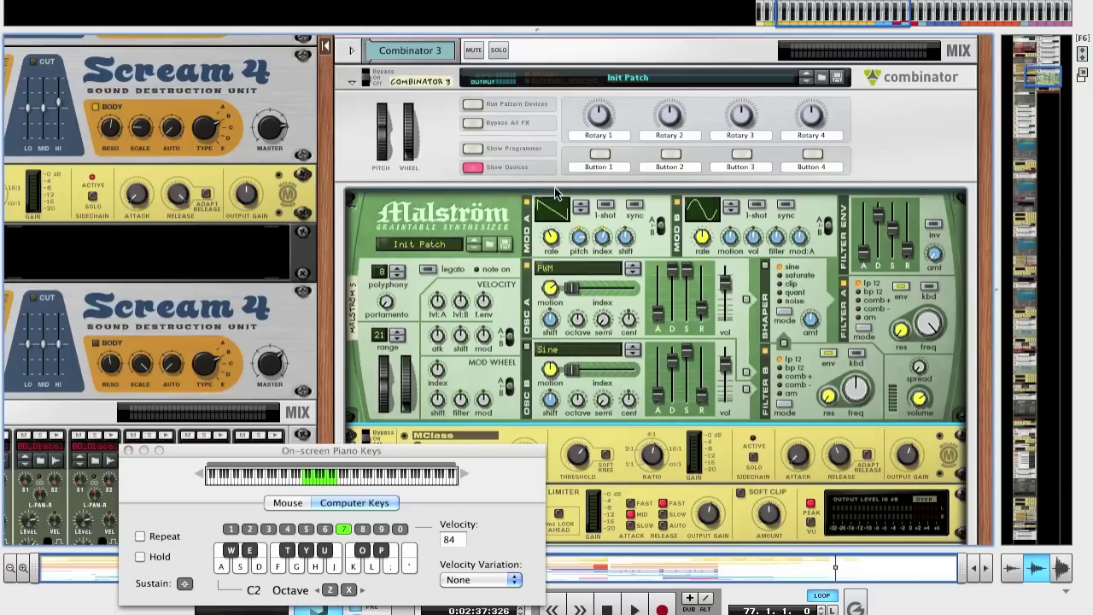
Step: Step through alternative Modulator A waveforms on the Malström, return to the descending ramp, and close the on-screen piano
left_click(582, 206)
left_click(581, 206)
left_click(582, 206)
left_click(582, 206)
left_click(582, 206)
left_click(581, 206)
scroll(937, 298, "down", 3)
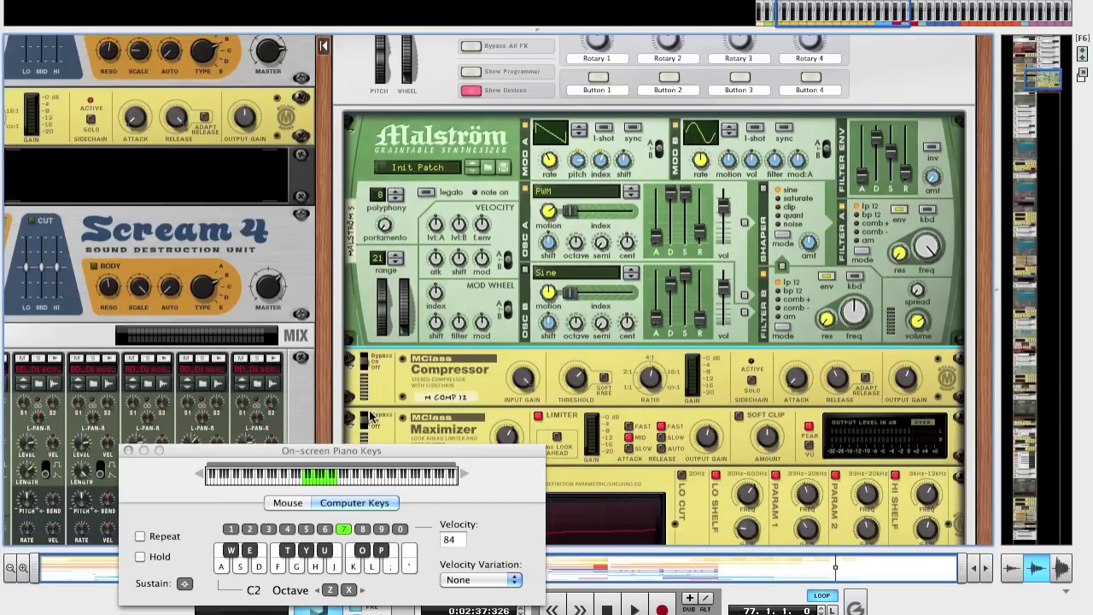
left_click(128, 450)
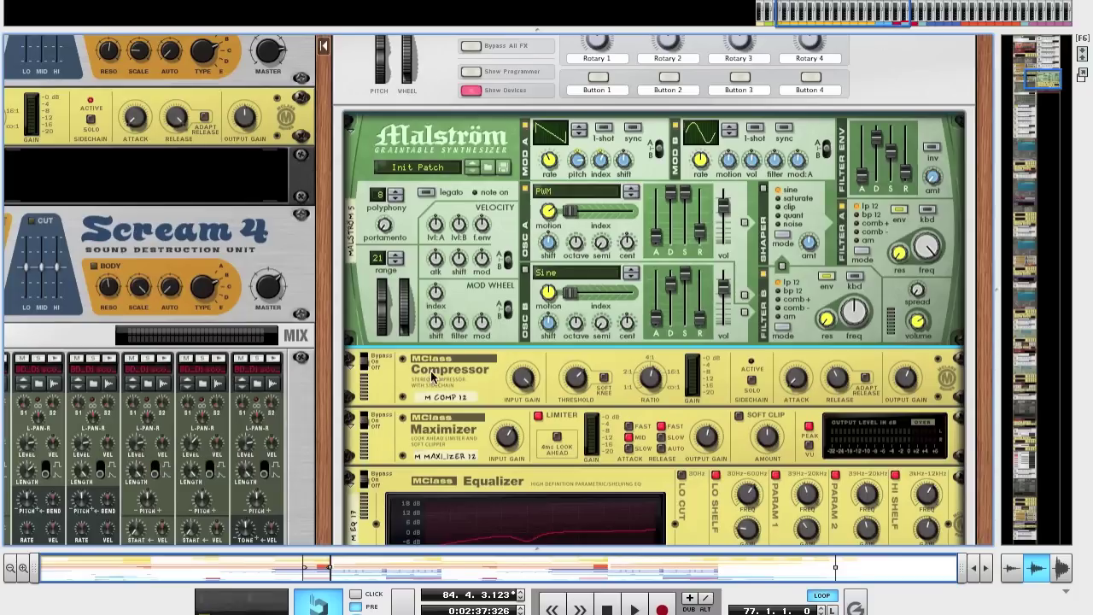
scroll(486, 367, "up", 4)
scroll(487, 367, "down", 2)
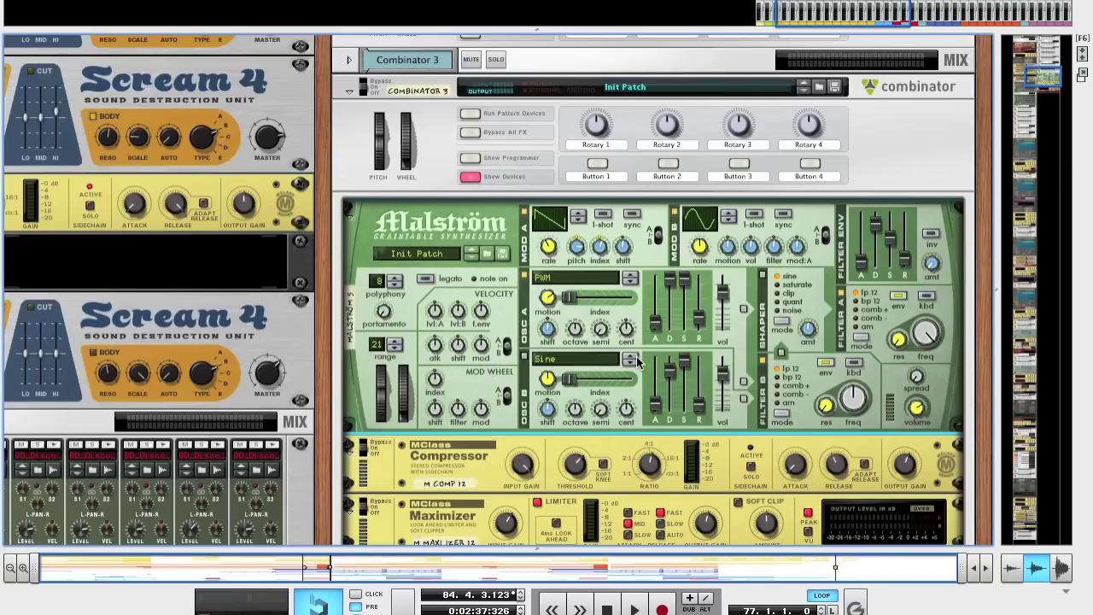
scroll(639, 363, "down", 1)
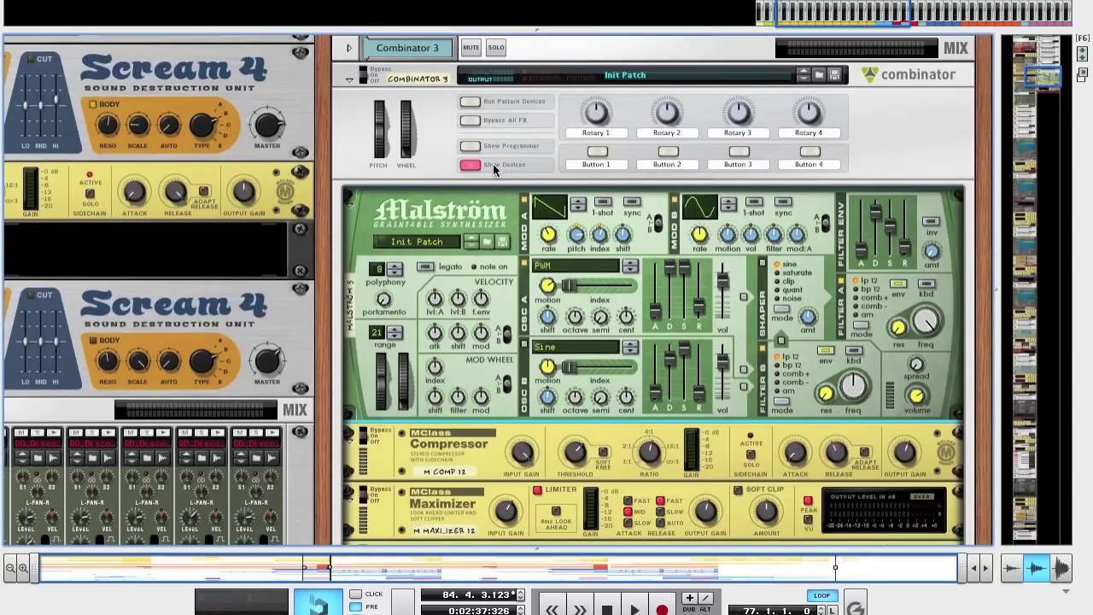